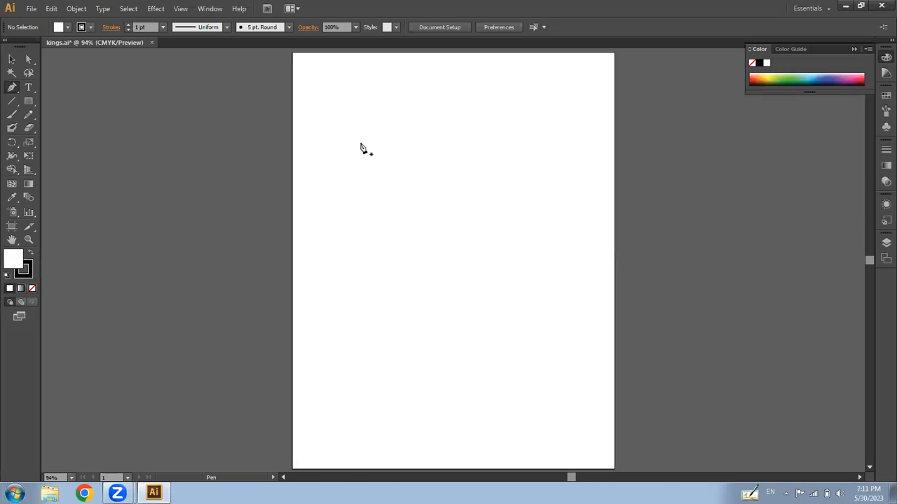
Draw a closed four-sided straight-edged shape with the Pen tool on the upper artboard, starting at about X 2.50 in, Y 4.94 in.
click(386, 239)
click(409, 133)
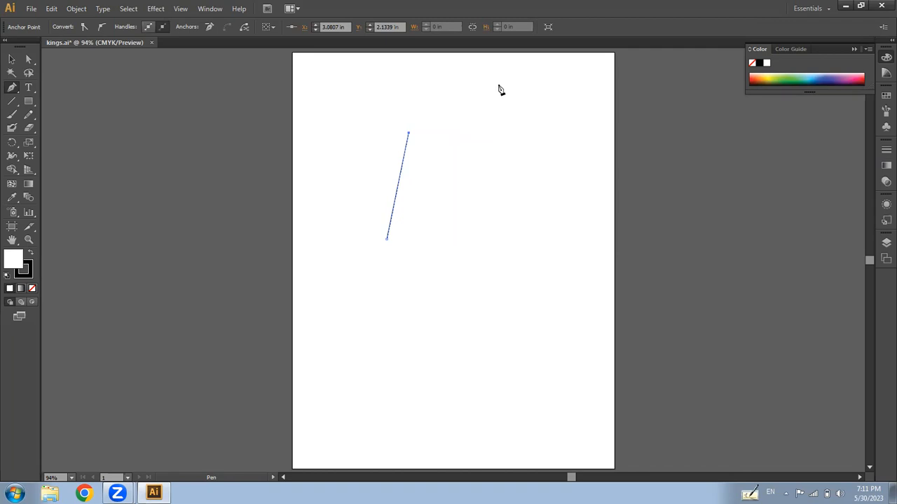
click(489, 200)
click(434, 250)
click(387, 240)
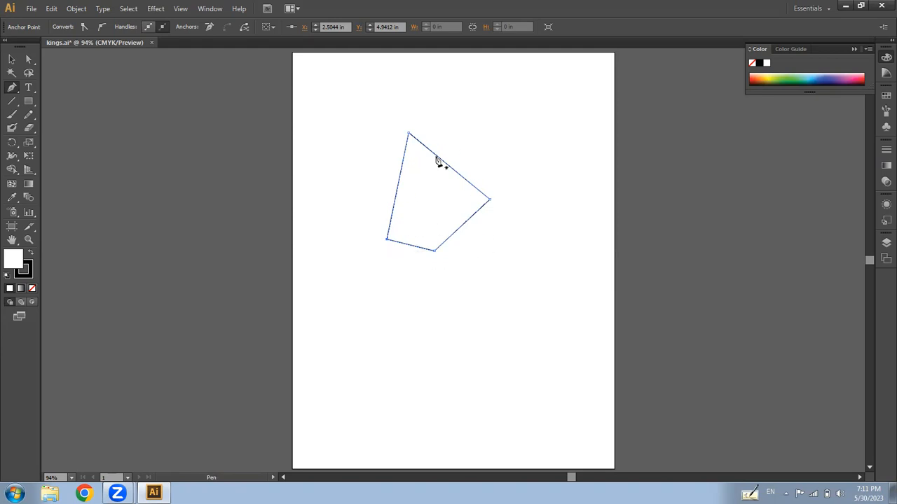
Draw an open inverted-V path below the shape with its apex at about X 4.25 in, Y 6.33 in, and deselect it.
click(371, 379)
click(452, 293)
click(511, 384)
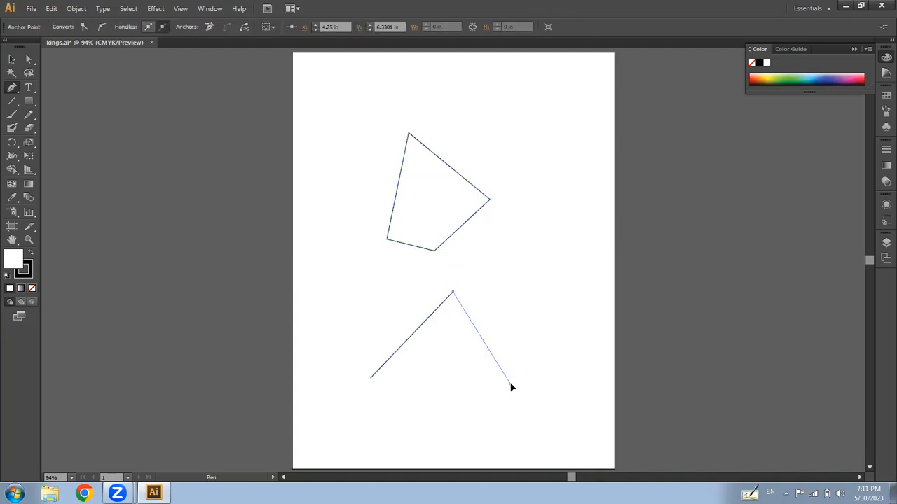
click(17, 66)
click(326, 293)
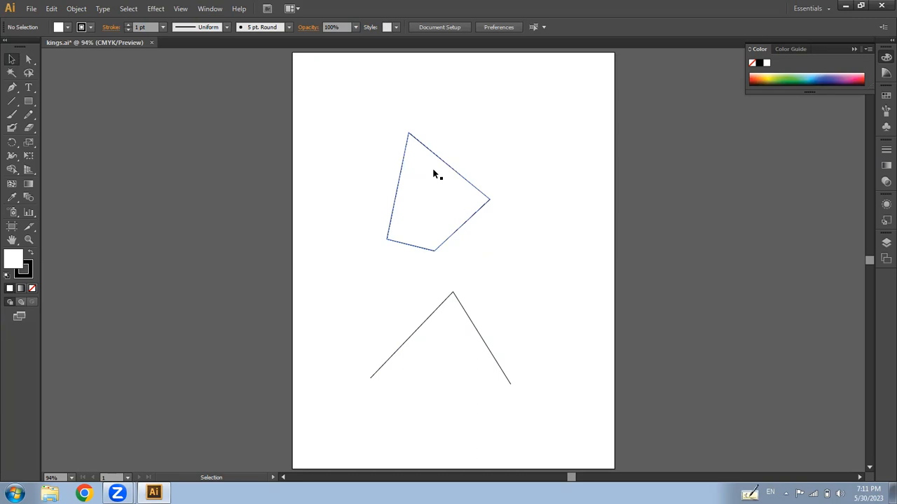
Undo both practice Pen paths until the artboard is empty.
key(ctrl+z)
key(ctrl+z)
key(ctrl+z)
key(ctrl+z)
key(ctrl+z)
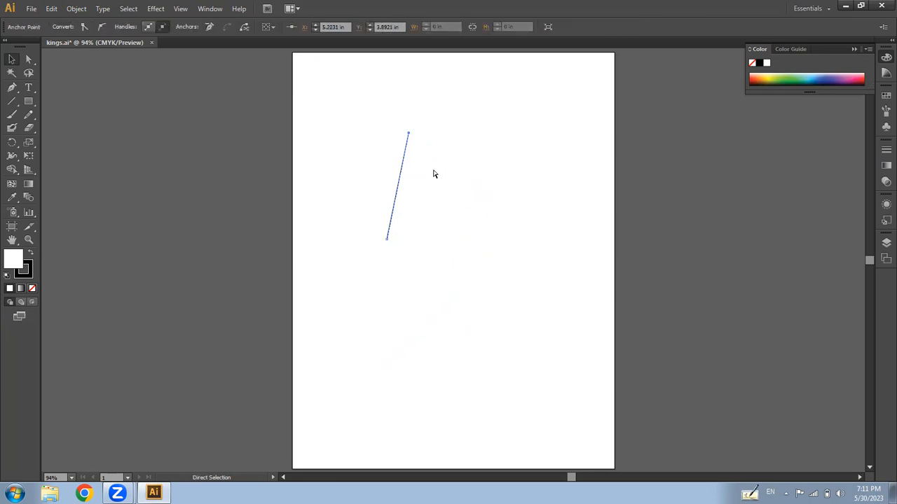
key(ctrl+z)
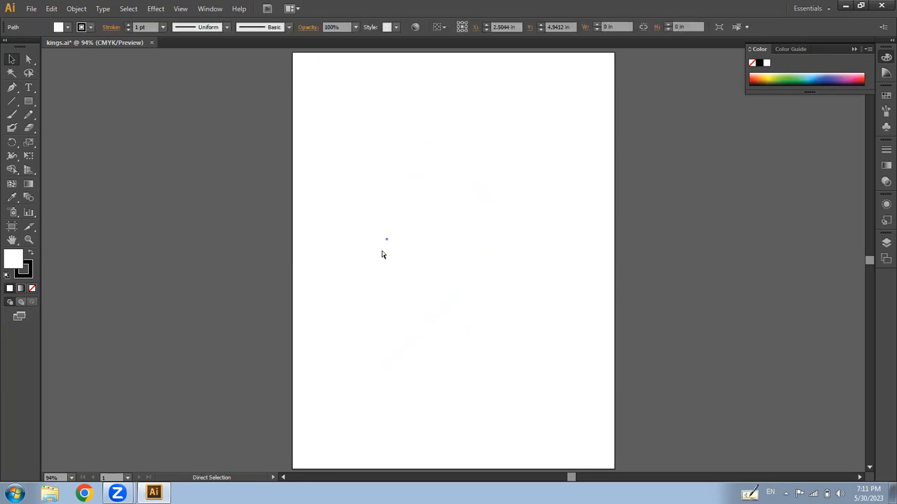
key(ctrl+z)
Draw a Pen curve from about X 3.60 in, Y 3.30 in to a smooth anchor at about X 1.97 in, Y 4.26 in, bulging upward.
click(11, 87)
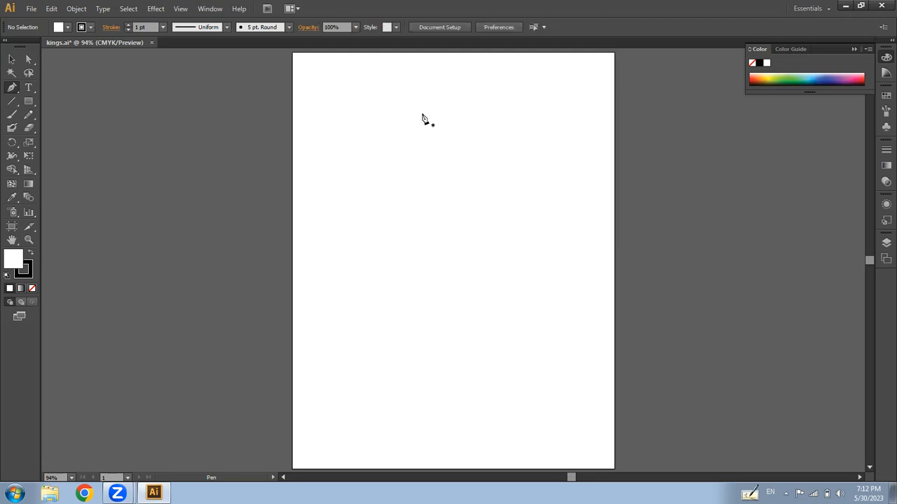
click(428, 177)
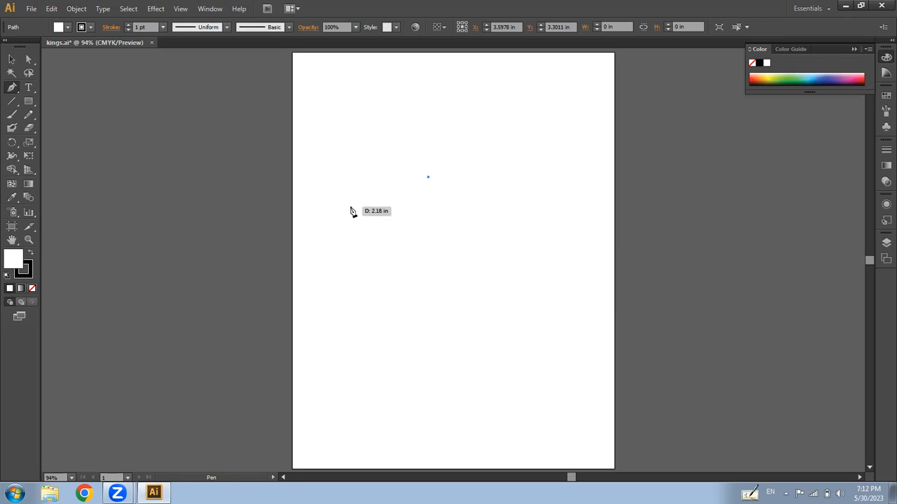
drag(365, 212, 365, 282)
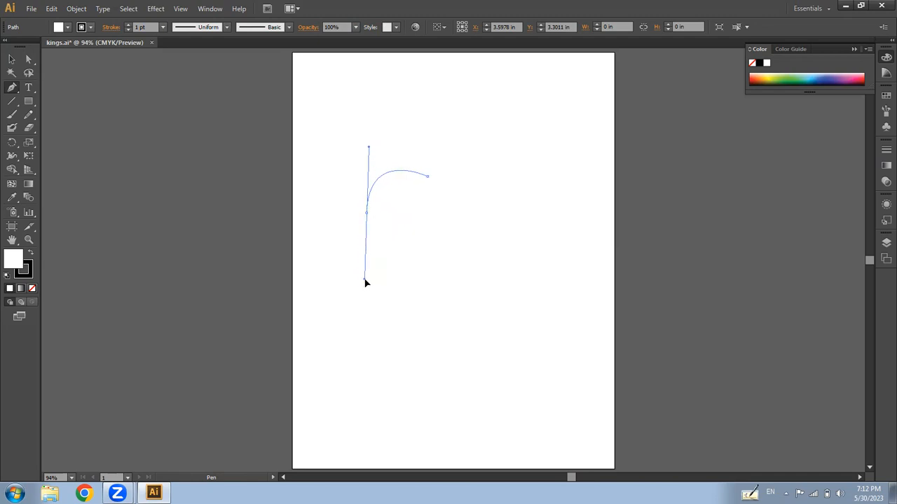
drag(364, 280, 365, 280)
mouse_move(365, 281)
mouse_down()
mouse_move(358, 308)
mouse_move(372, 273)
mouse_move(372, 314)
mouse_move(362, 312)
mouse_move(354, 287)
mouse_move(351, 295)
mouse_move(360, 293)
mouse_up()
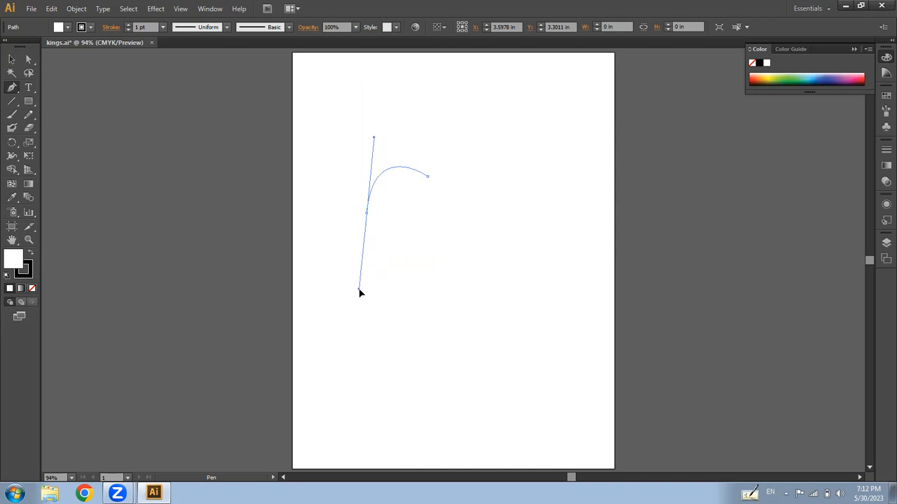
drag(358, 289, 359, 291)
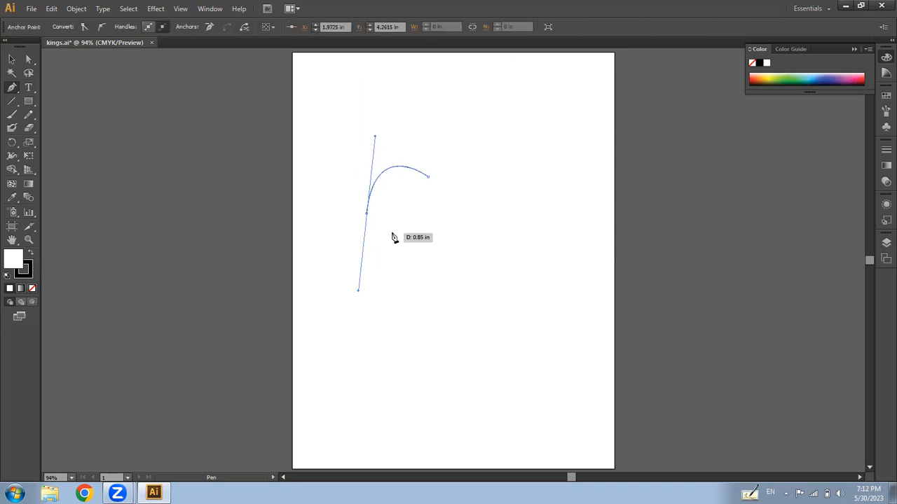
click(429, 293)
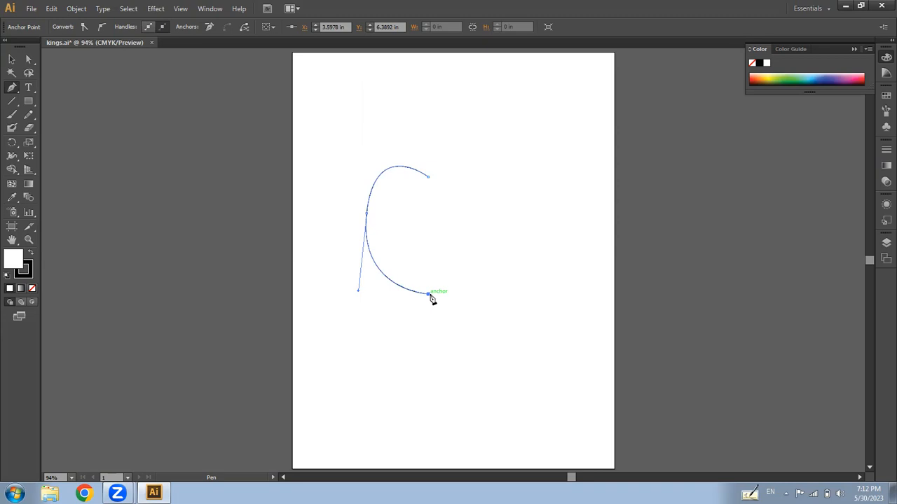
key(ctrl)
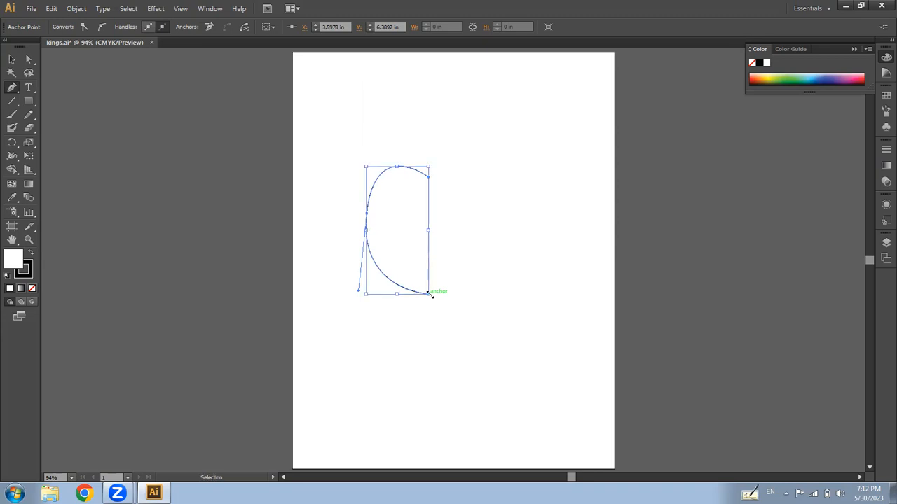
key(ctrl+z)
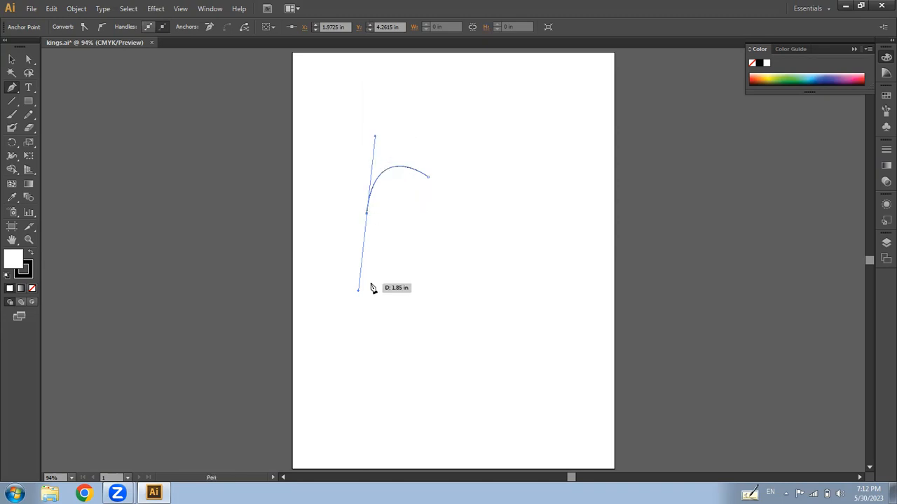
Remove the left anchor's outgoing handle and curve the path to about X 3.60 in, Y 6.06 in, removing that end's outgoing handle too.
click(367, 213)
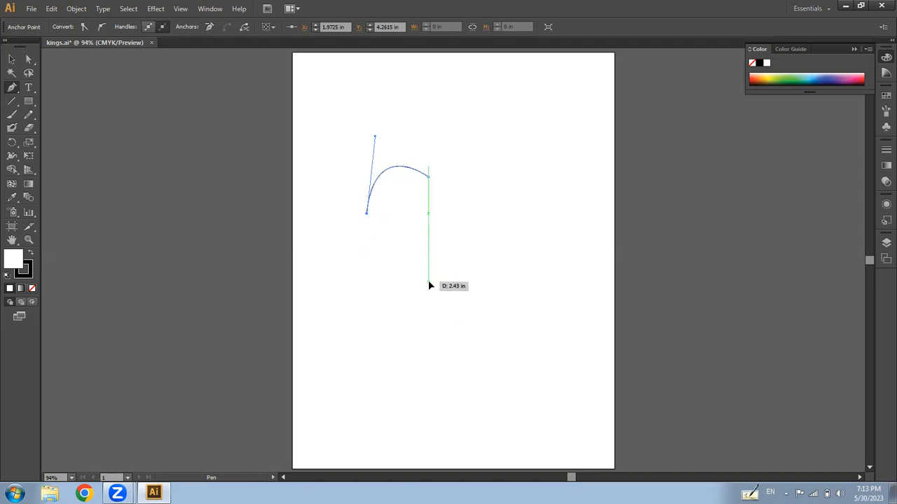
mouse_move(428, 281)
mouse_down()
mouse_move(450, 304)
mouse_move(456, 274)
mouse_move(479, 310)
mouse_move(496, 311)
mouse_move(477, 320)
mouse_move(487, 311)
mouse_up()
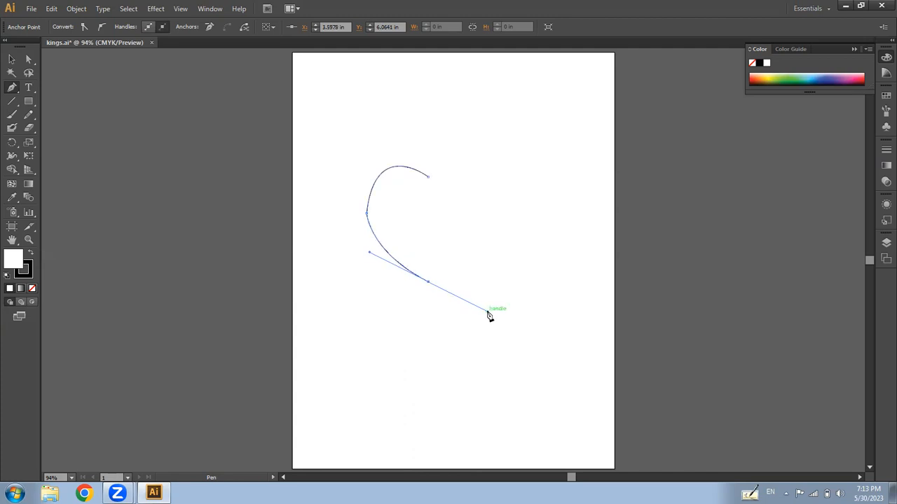
click(428, 282)
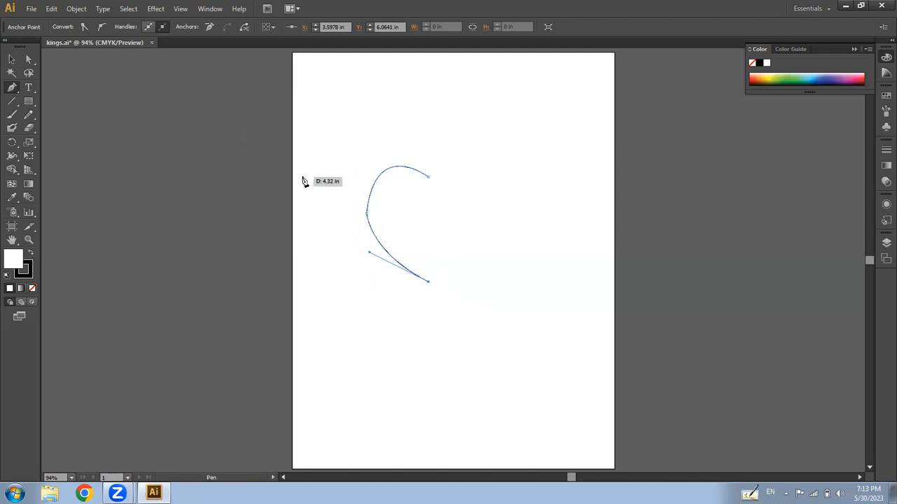
Reshape the upper lobe with Direct Selection by swinging the left anchor's upper handle outward to the left, and deselect the path.
click(32, 61)
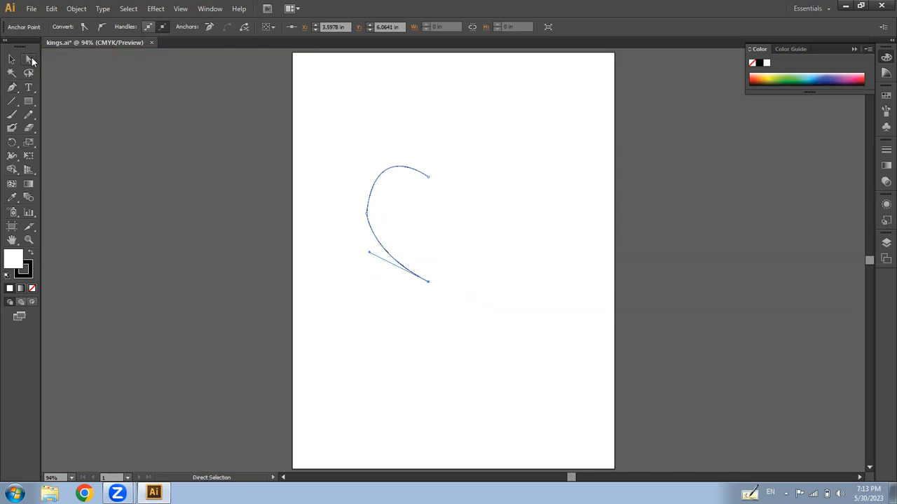
click(365, 214)
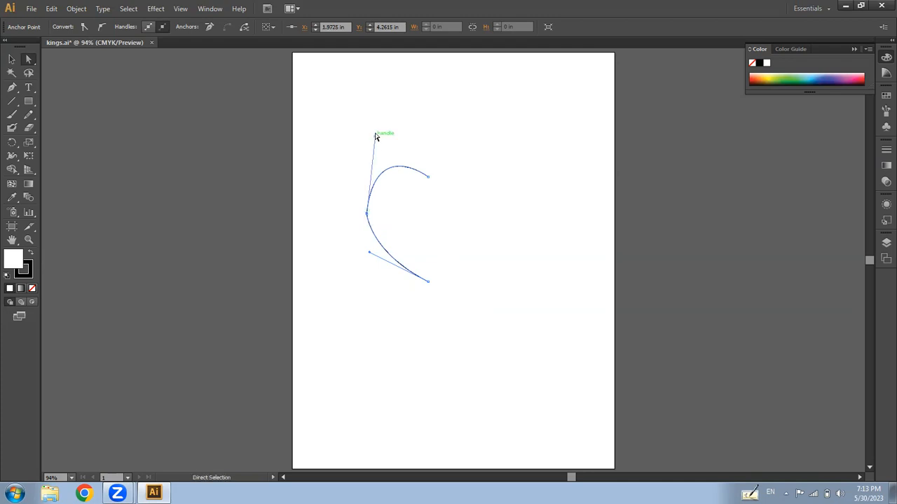
mouse_move(375, 139)
mouse_down()
mouse_move(374, 126)
mouse_move(372, 140)
mouse_move(360, 139)
mouse_up()
click(436, 240)
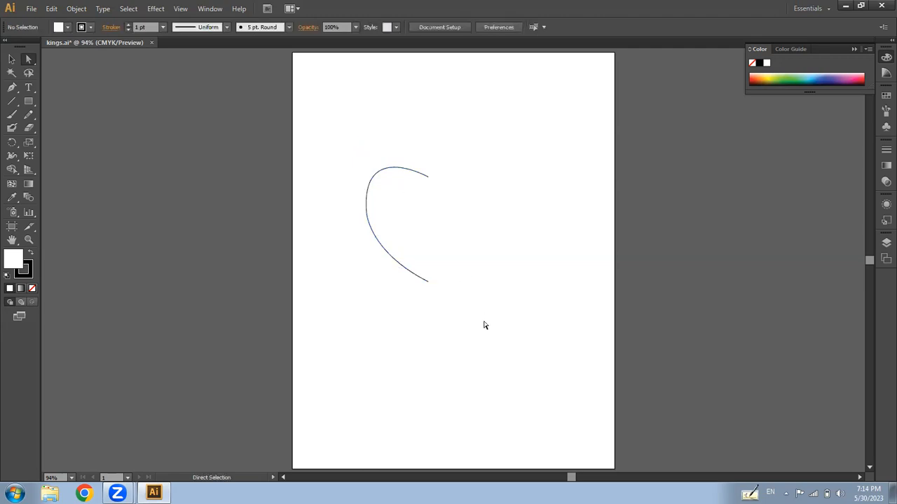
click(366, 213)
mouse_move(361, 143)
mouse_down()
mouse_move(349, 147)
mouse_move(347, 137)
mouse_up()
key(ctrl+z)
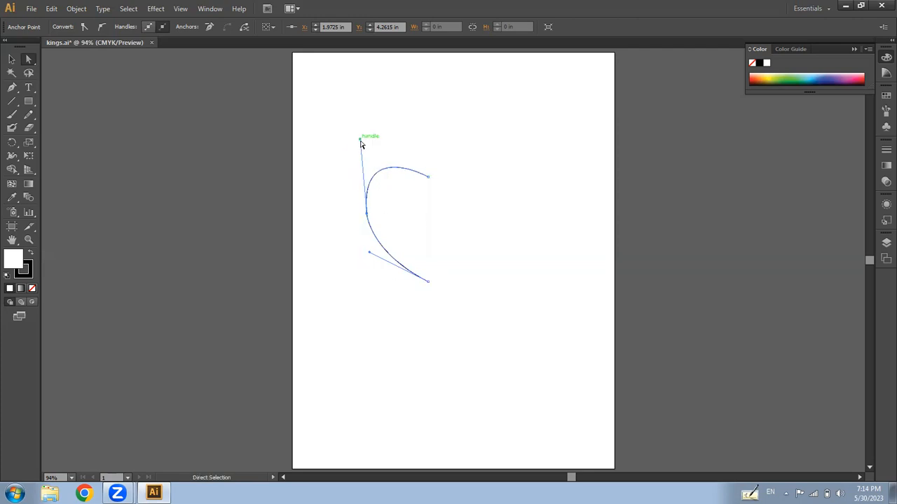
mouse_move(361, 143)
mouse_down()
mouse_move(346, 168)
mouse_move(352, 141)
mouse_move(344, 133)
mouse_move(360, 129)
mouse_move(350, 144)
mouse_up()
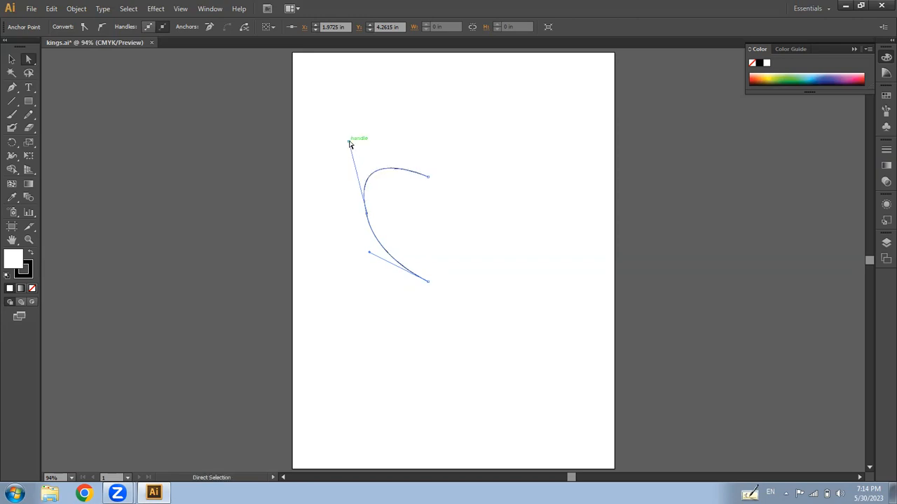
click(470, 207)
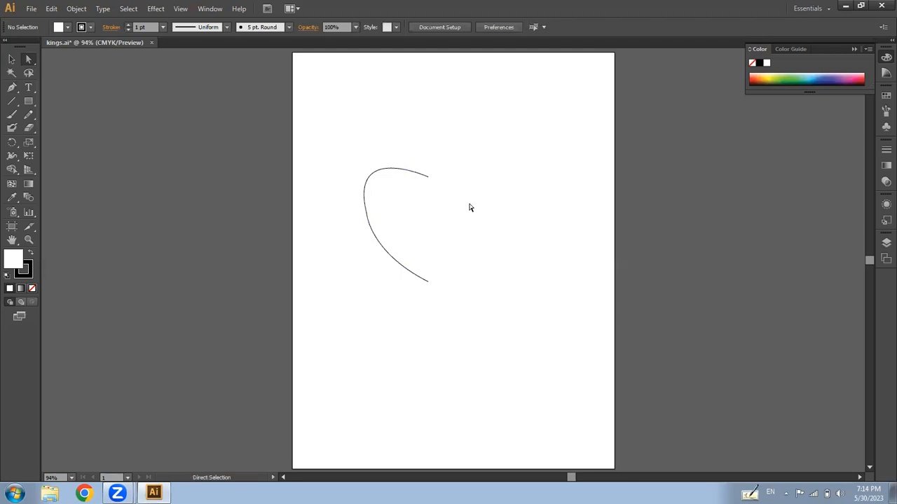
Make a copy of the half heart reflected about the vertical axis and move it 1.69 in to the right so the halves' ends meet.
click(370, 236)
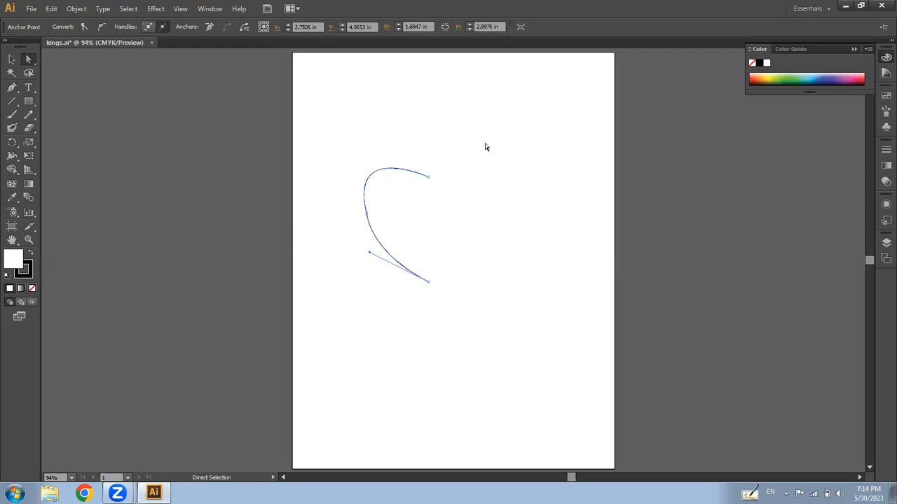
drag(452, 150, 302, 317)
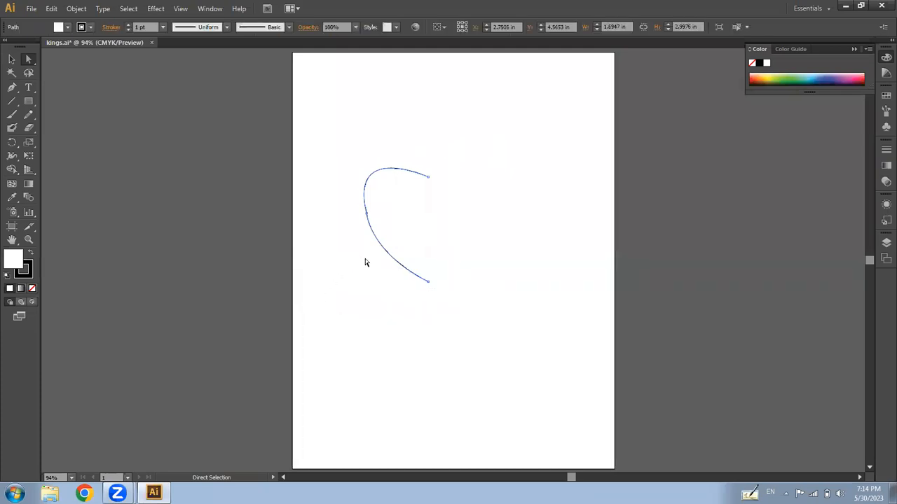
right_click(377, 244)
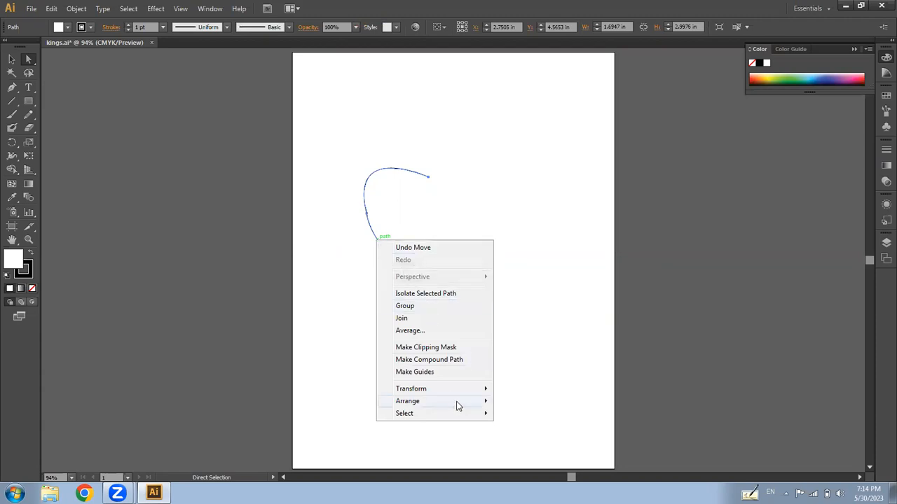
mouse_move(469, 391)
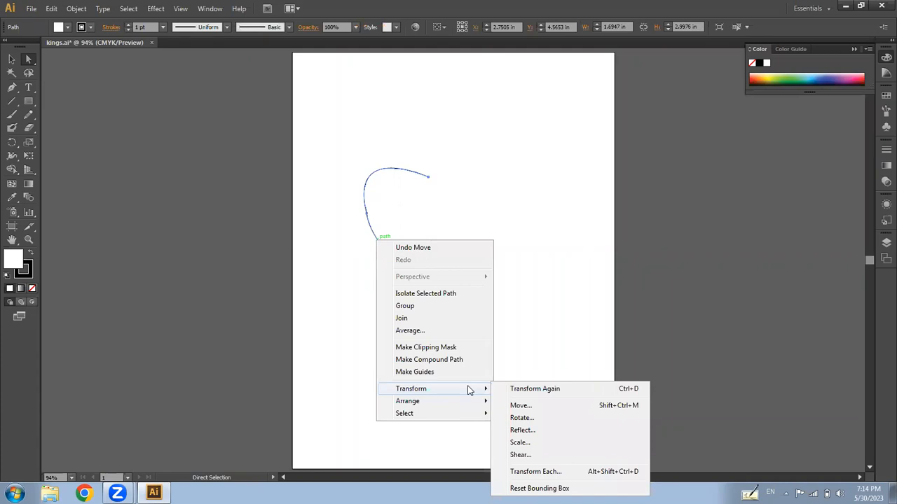
click(536, 437)
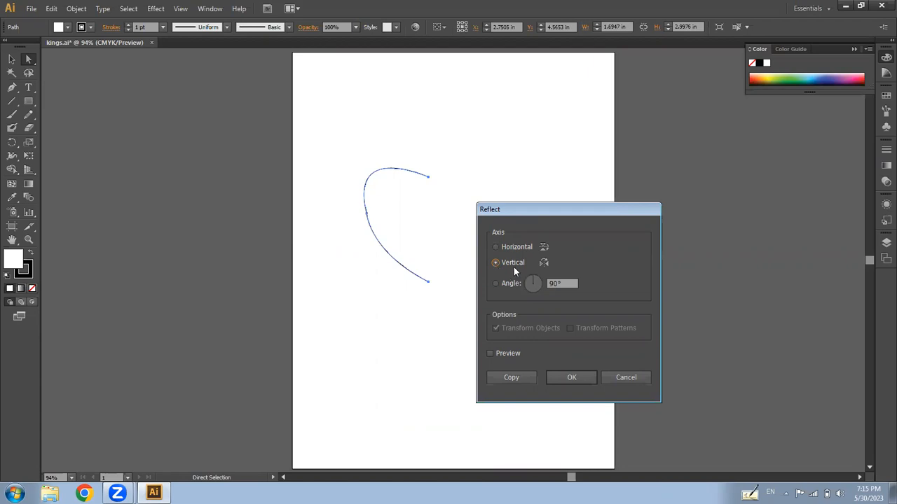
click(503, 354)
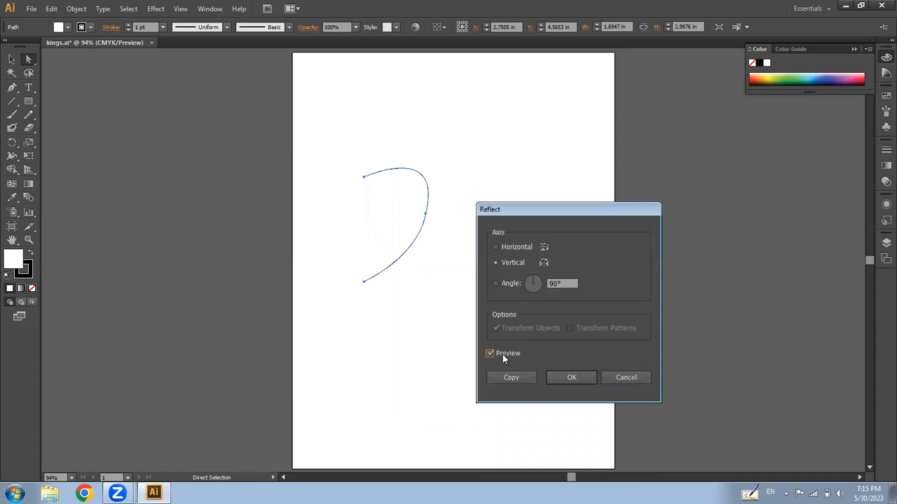
click(512, 378)
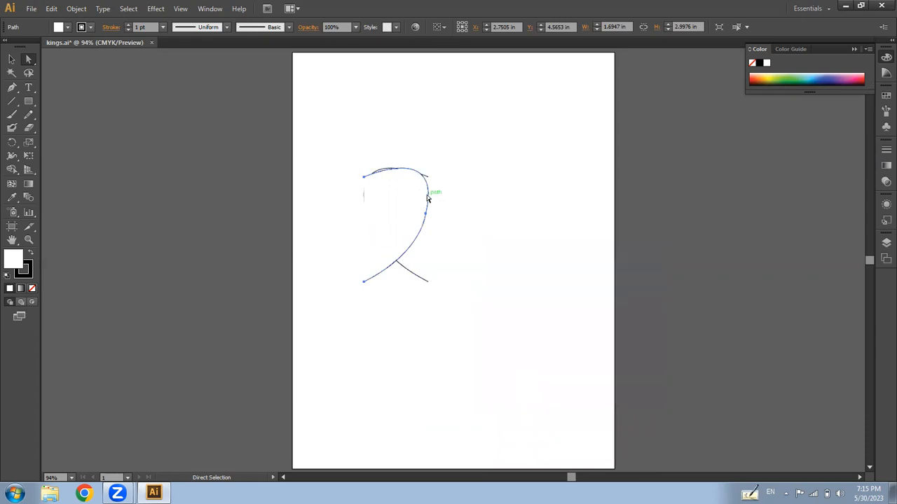
drag(427, 198, 495, 200)
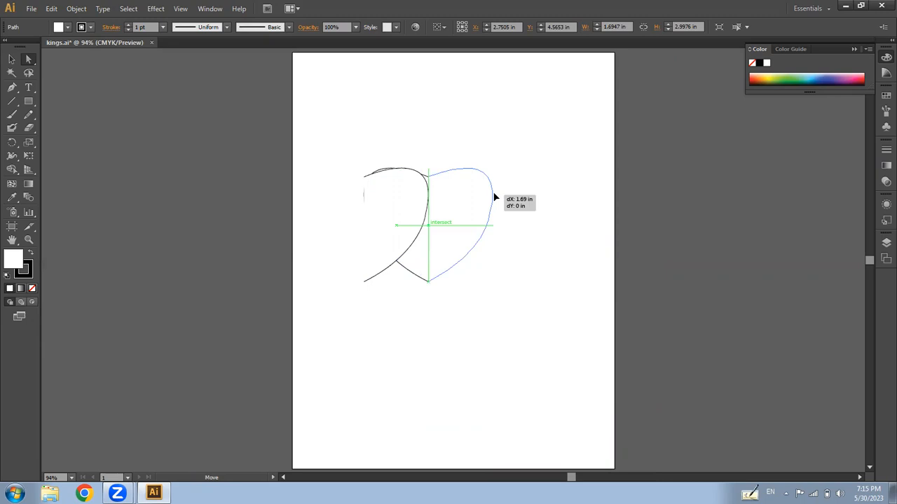
drag(495, 199, 495, 197)
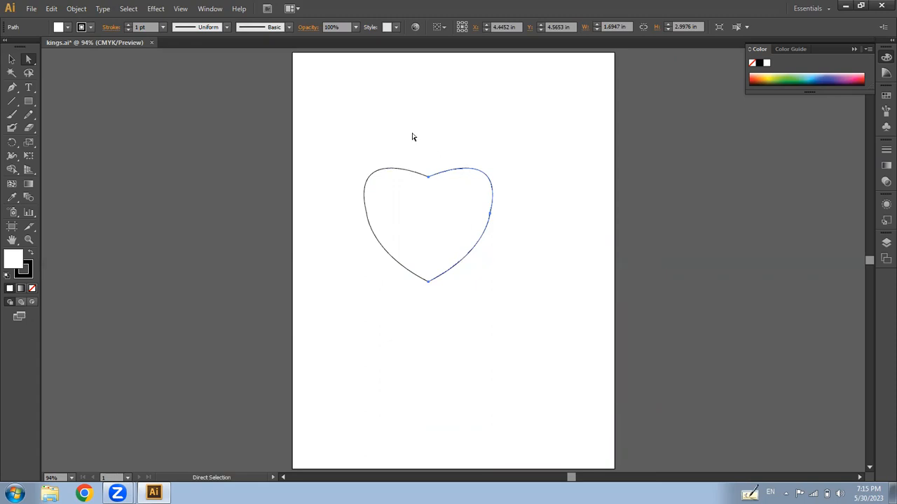
Magnify the notch at the heart's top to examine where the ends of the two halves meet.
click(426, 181)
key(z)
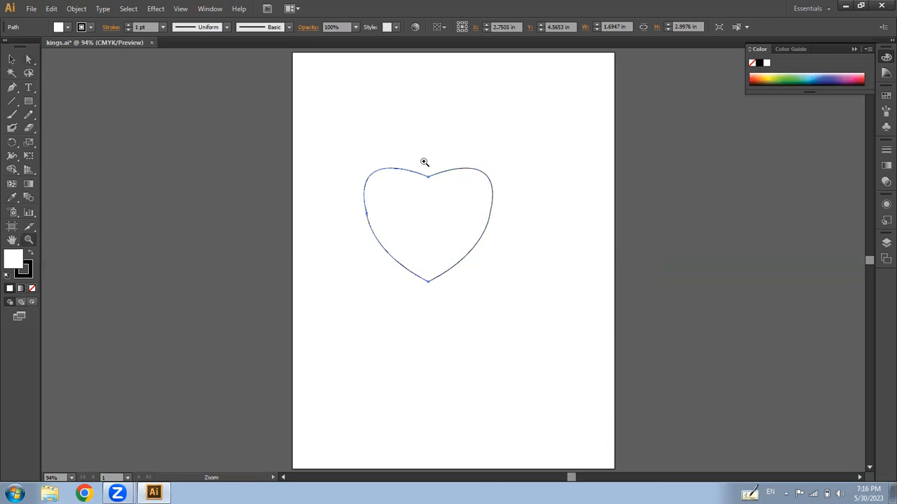
drag(420, 169, 440, 188)
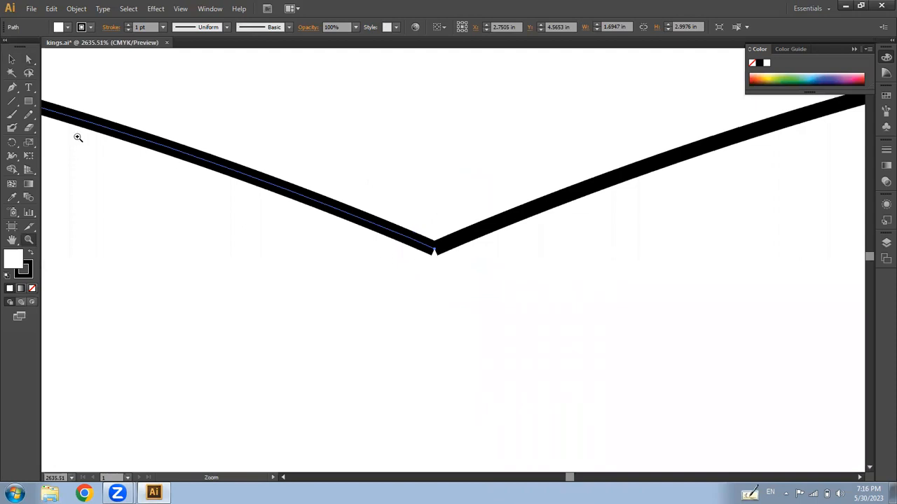
click(29, 60)
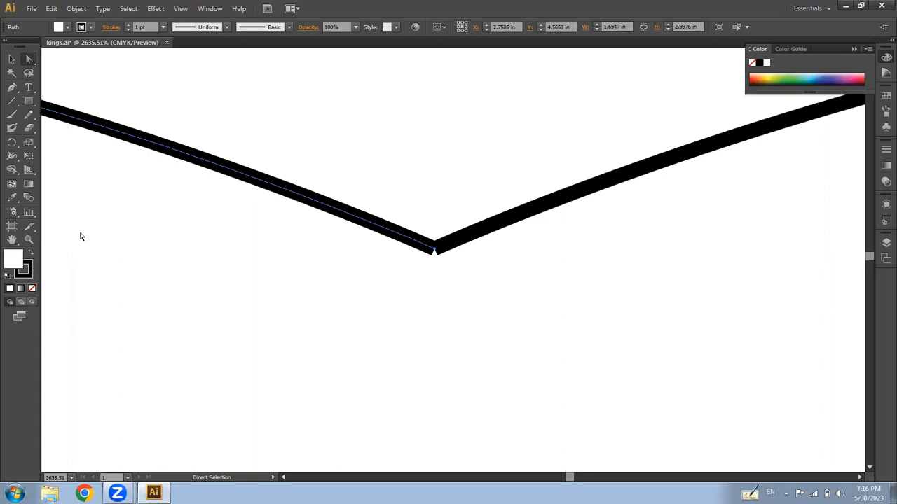
click(813, 493)
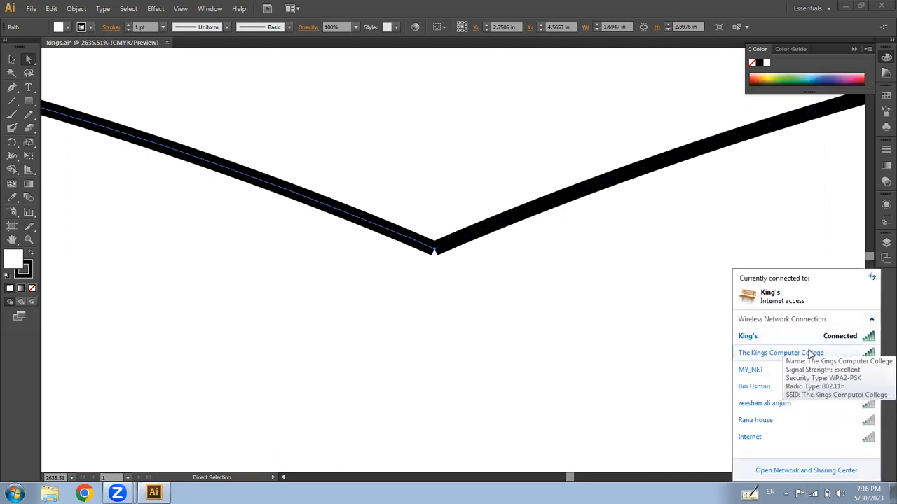
click(809, 353)
click(848, 370)
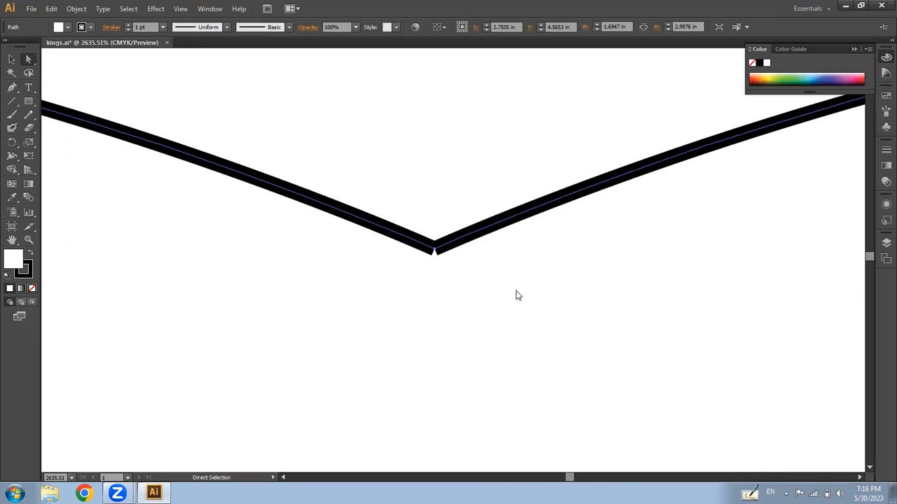
Pull the right half's top end anchor away from the left half to about X 3.61 in, Y 3.28 in with Direct Selection.
key(ctrl+j)
click(308, 197)
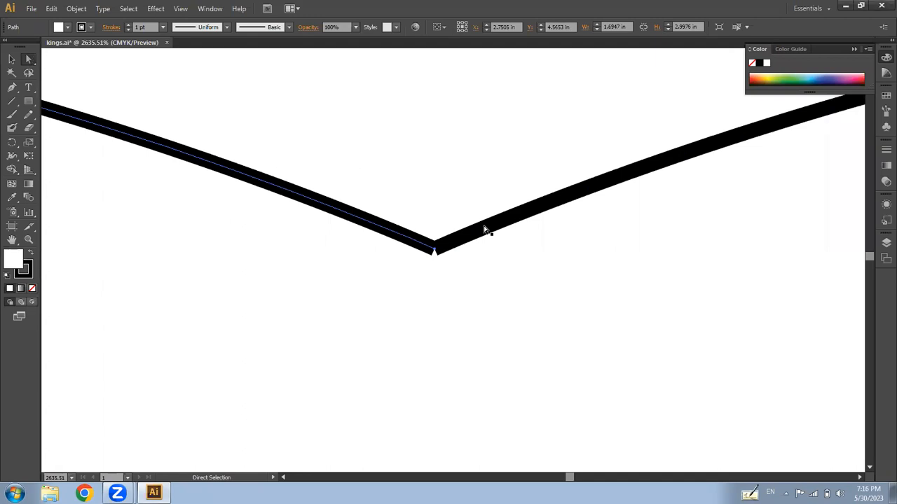
click(447, 245)
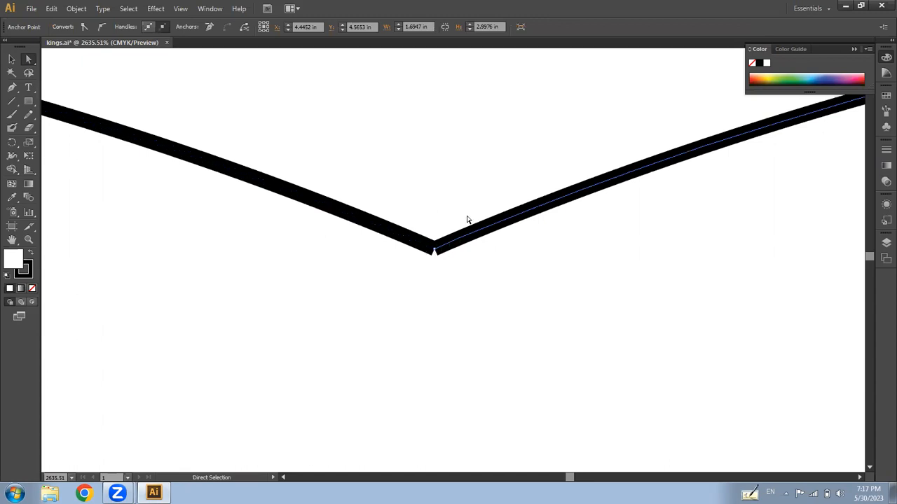
click(436, 250)
drag(436, 250, 454, 224)
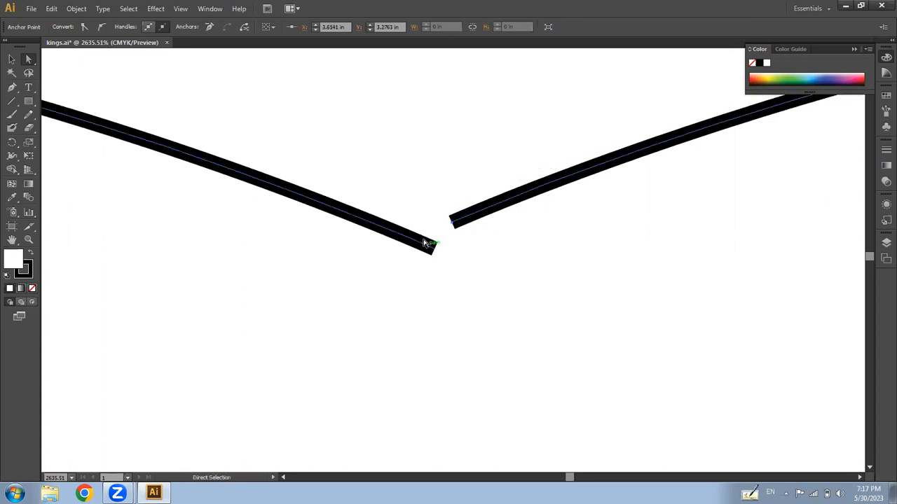
Select the top end anchors of both halves and average them along both axes.
drag(408, 187, 477, 290)
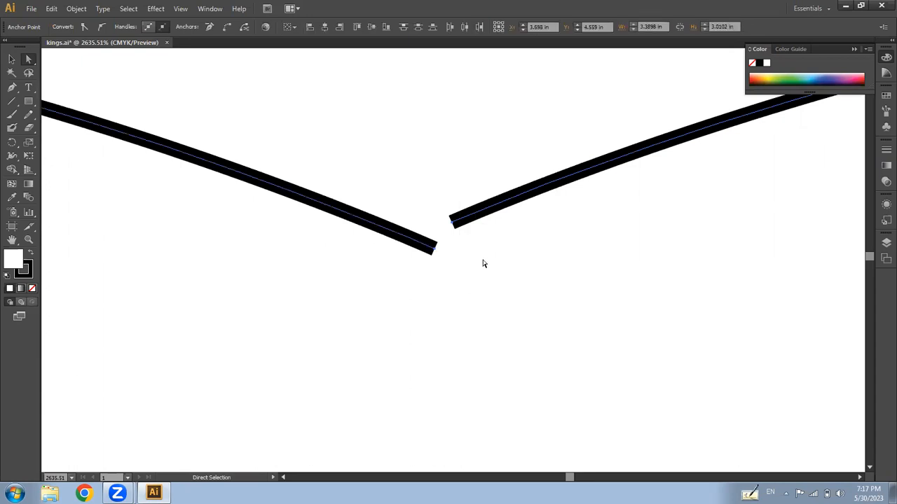
right_click(462, 220)
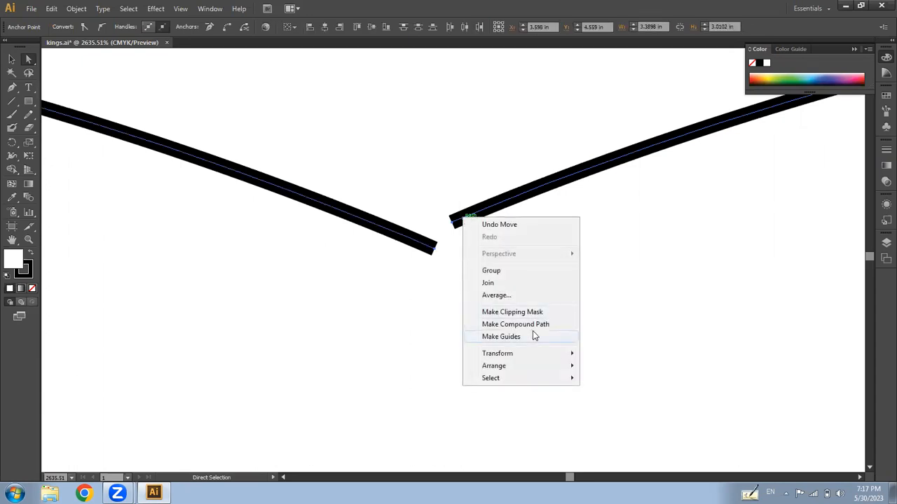
mouse_move(548, 370)
click(496, 295)
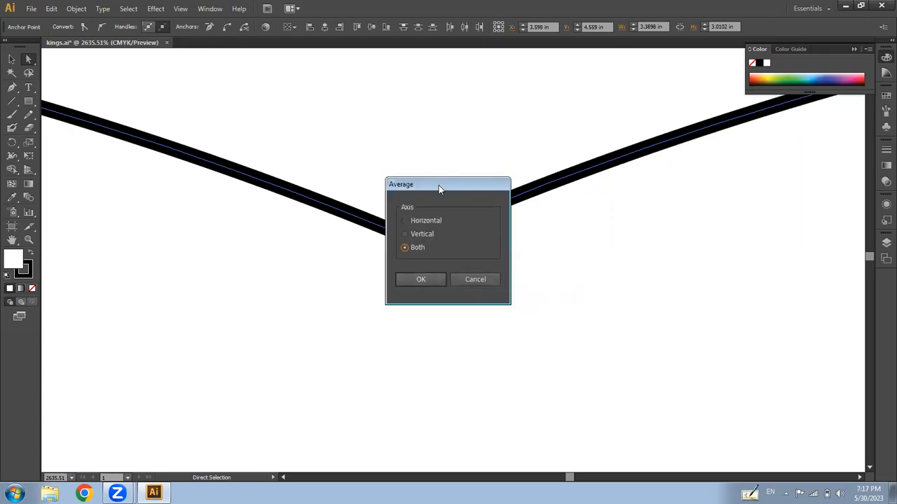
drag(442, 184, 570, 293)
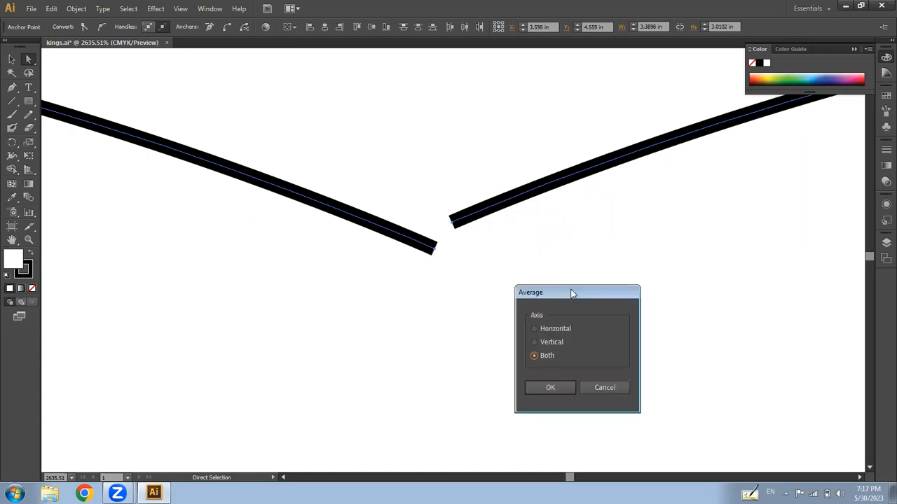
click(551, 388)
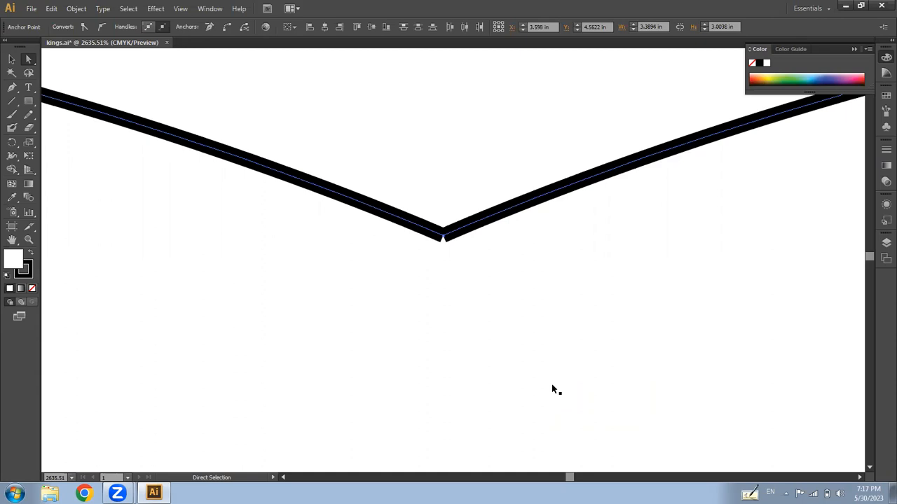
Undo the averaging, the anchor shift and the reflected half's move to the right.
key(ctrl+0)
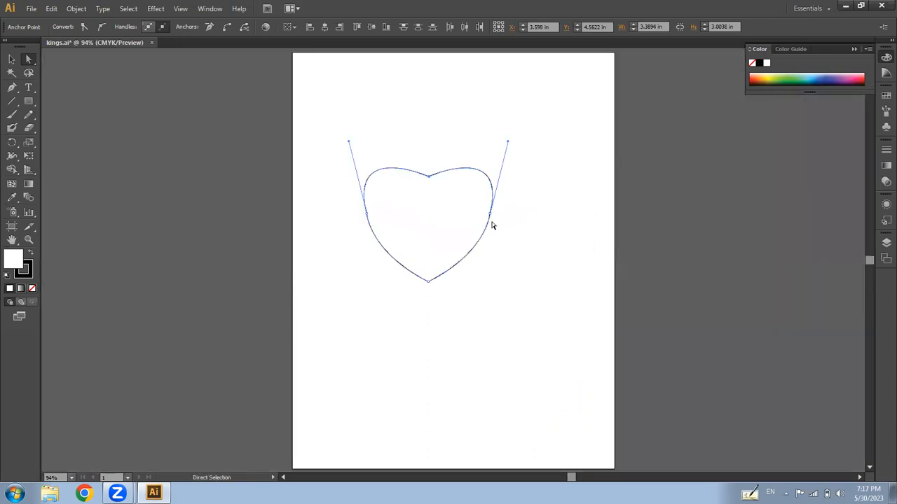
key(v)
key(ctrl+z)
key(ctrl+z)
key(ctrl+z)
key(ctrl+z)
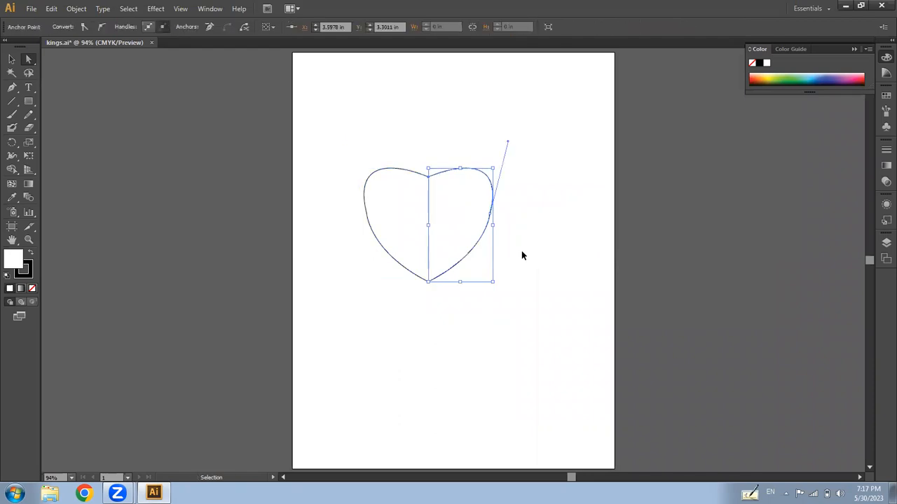
key(ctrl+z)
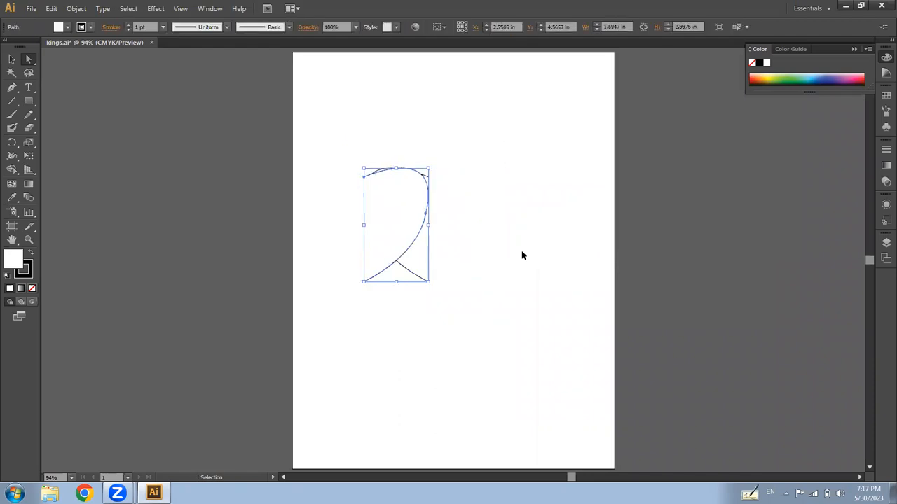
Try to redo the reflected half's move using the on-screen keyboard.
key(a)
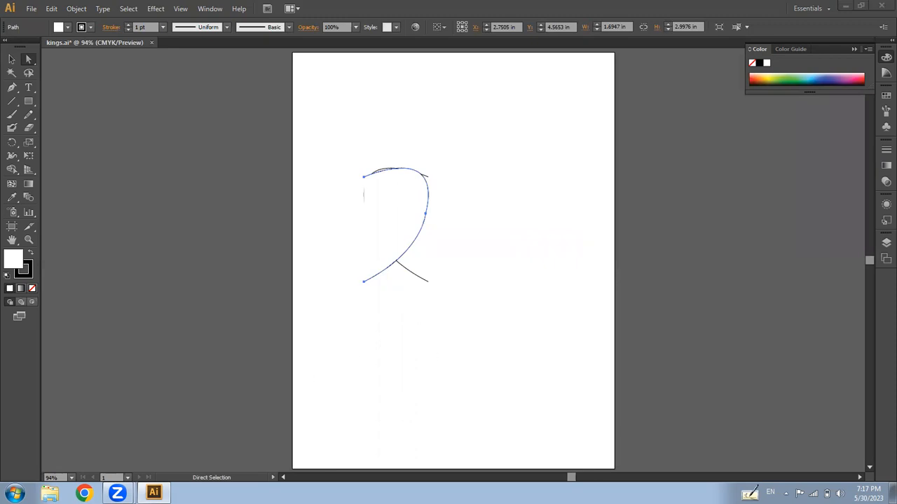
click(750, 493)
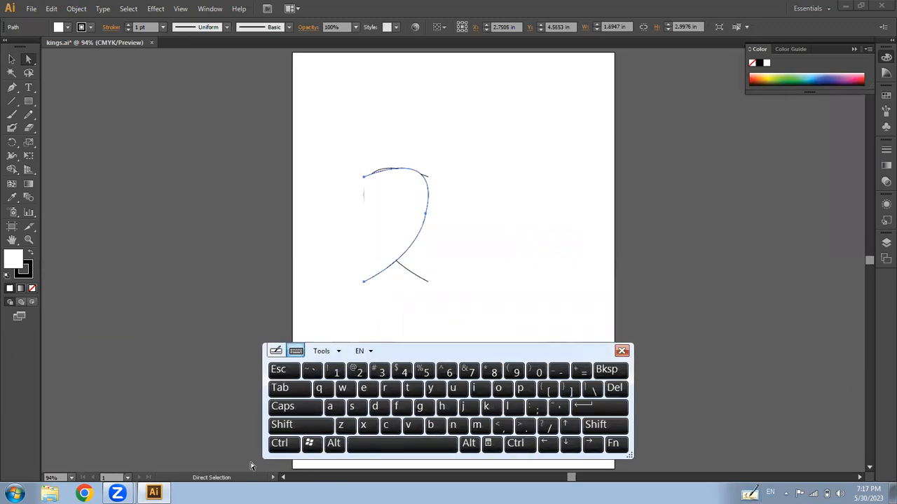
click(280, 442)
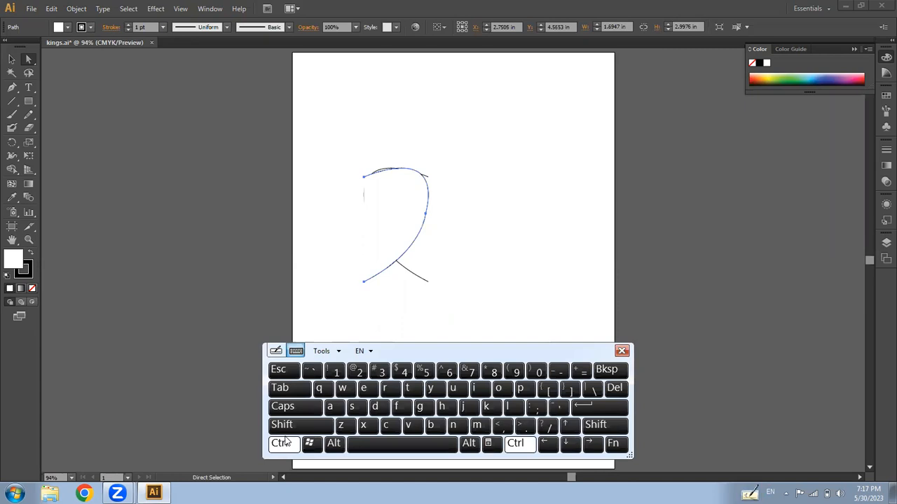
click(289, 425)
click(342, 429)
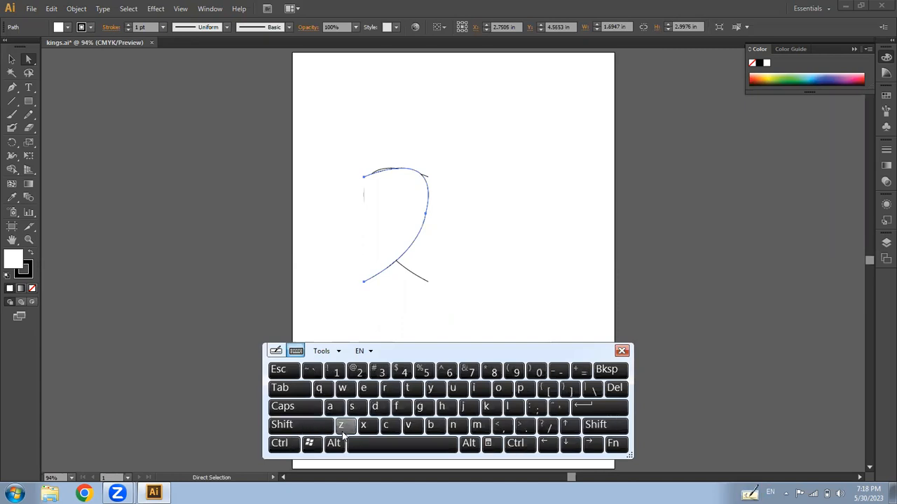
click(285, 445)
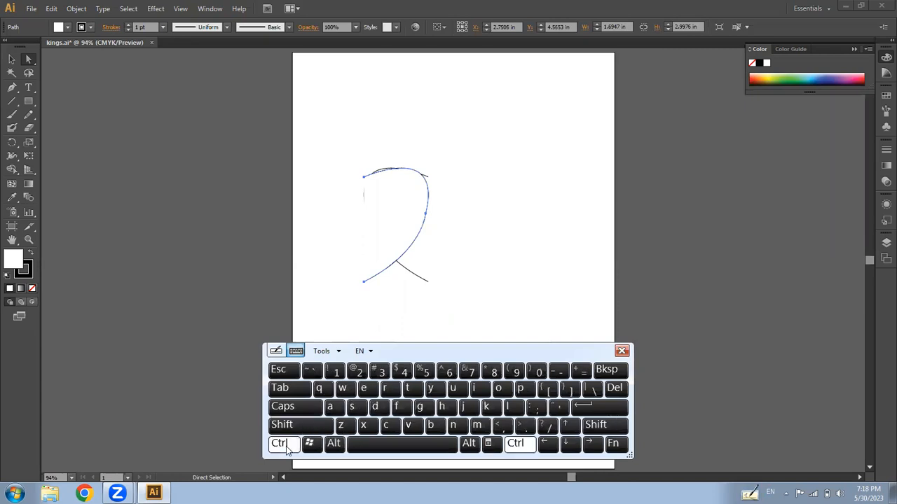
click(333, 443)
click(344, 429)
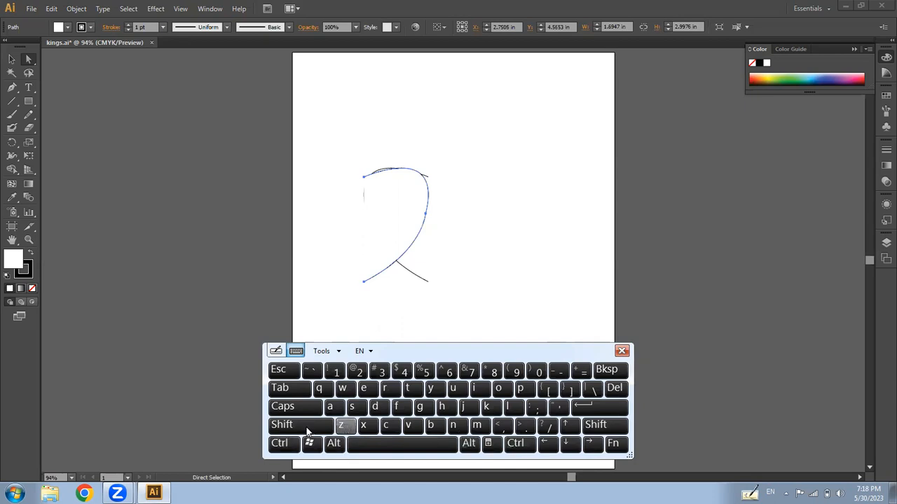
click(282, 443)
click(314, 433)
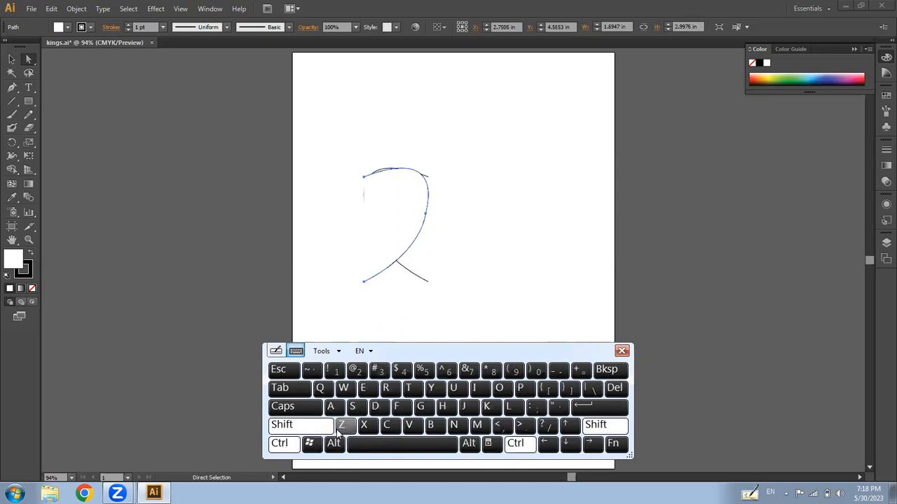
click(341, 426)
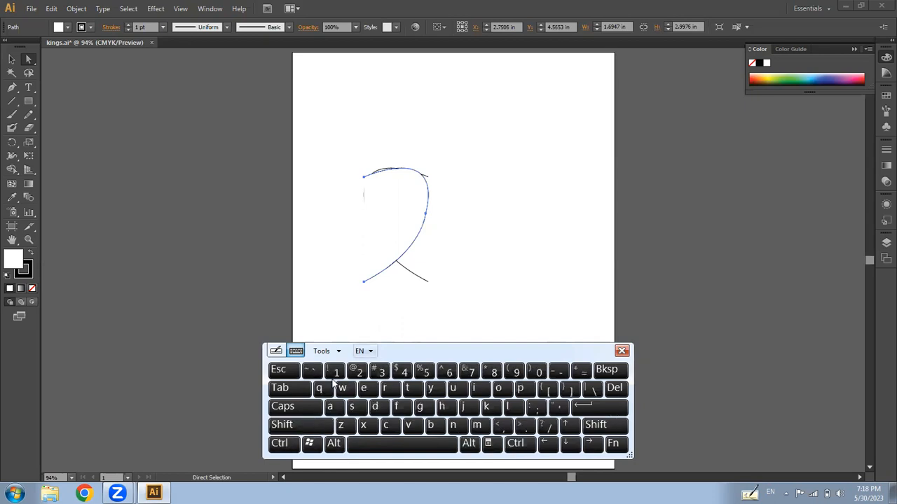
click(280, 443)
click(341, 427)
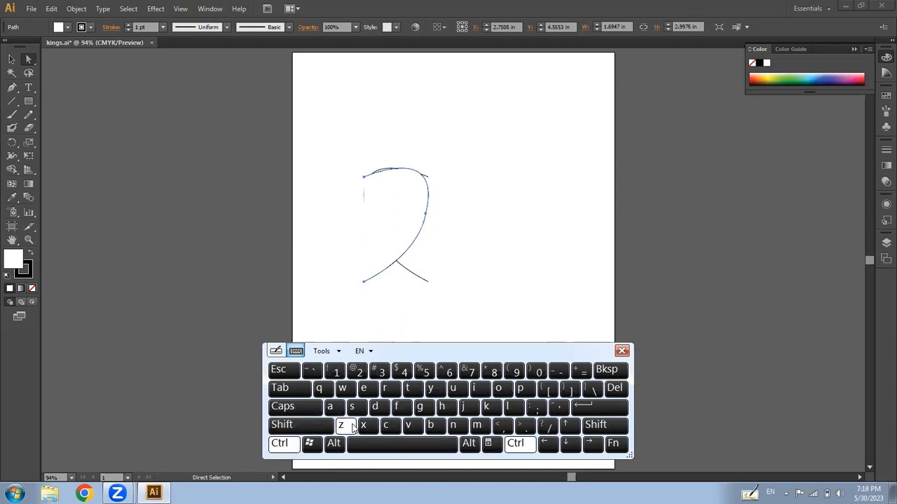
click(284, 445)
click(434, 387)
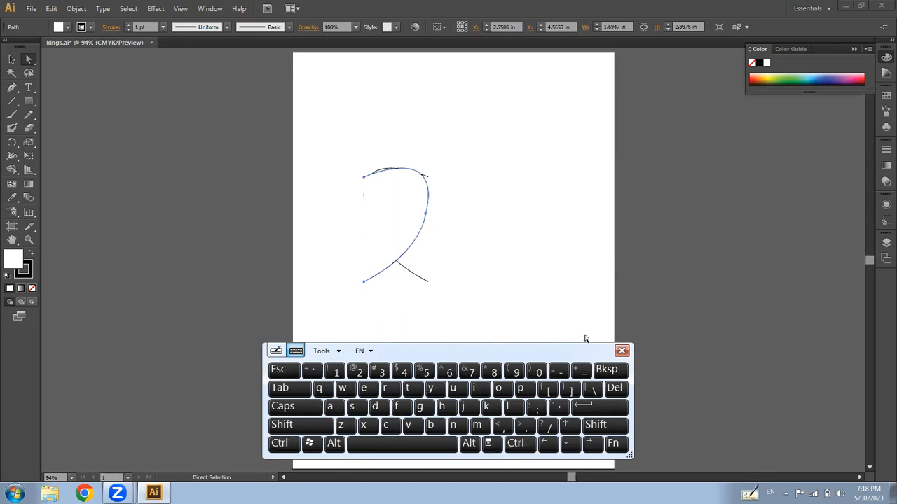
click(621, 351)
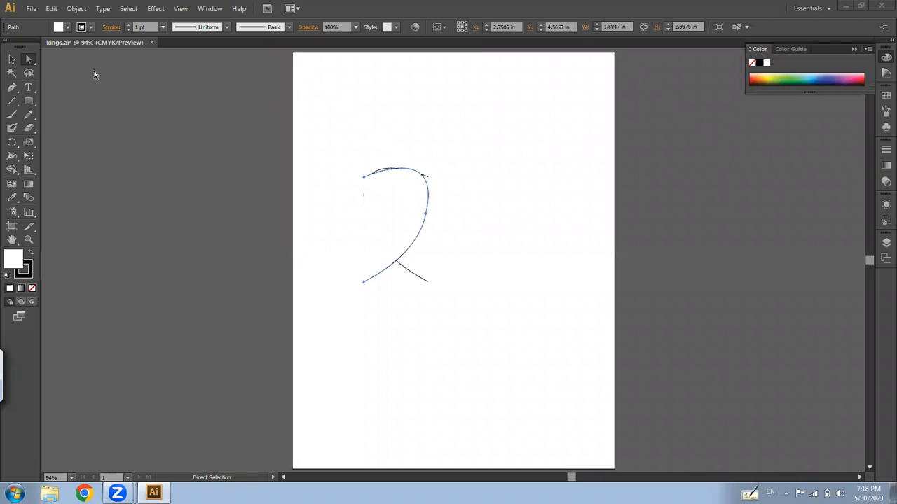
Redo the move that places the reflected half to the right of the original half.
click(53, 9)
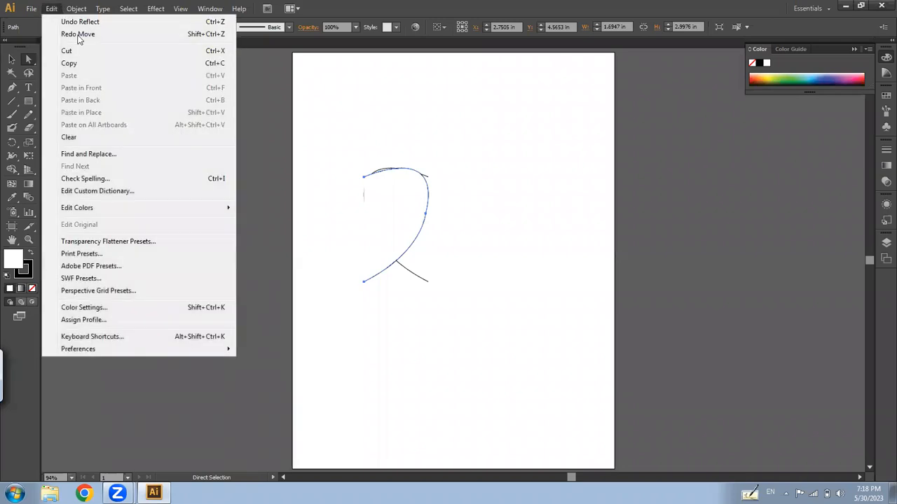
click(125, 32)
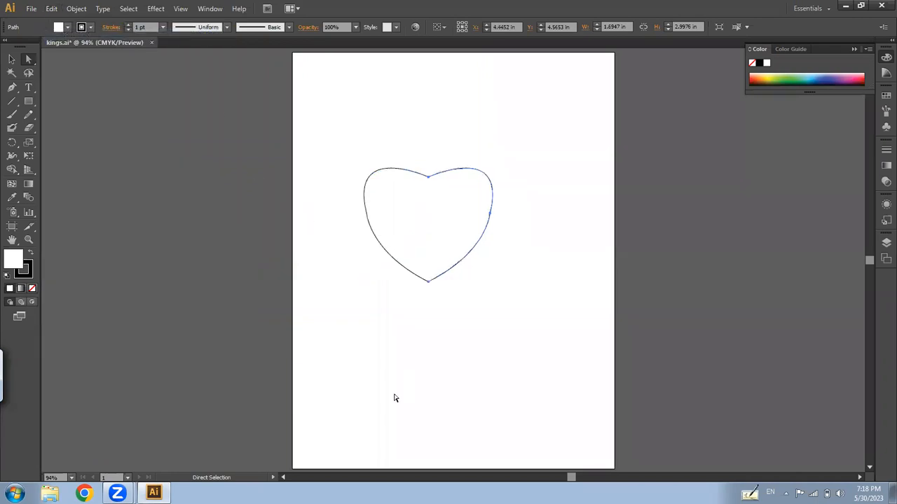
click(20, 388)
click(304, 427)
click(287, 427)
click(280, 443)
click(344, 425)
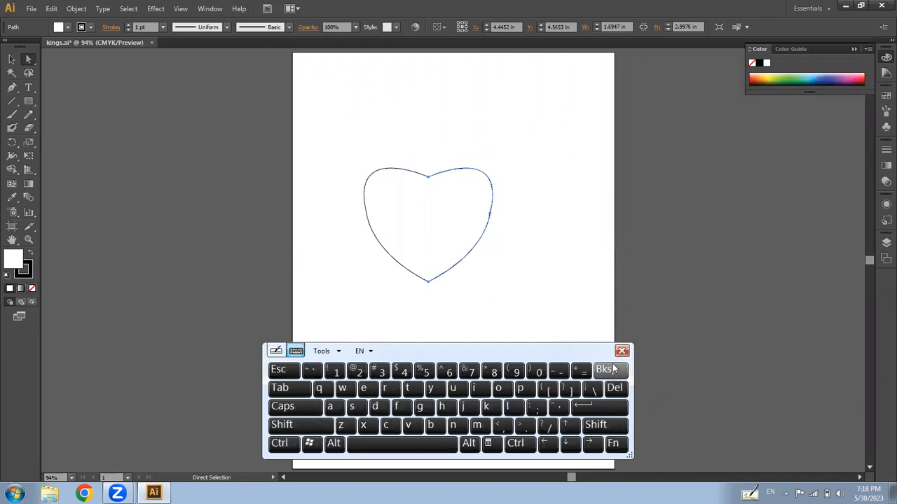
click(622, 351)
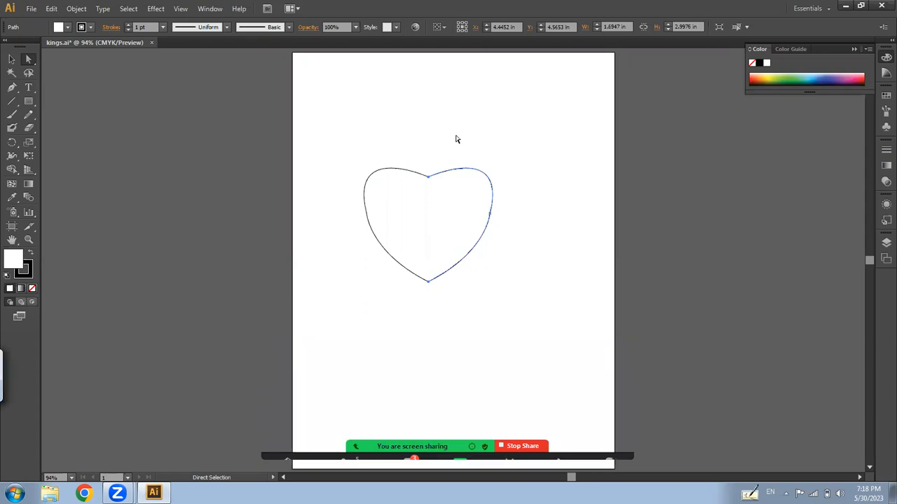
Select the two overlapping end anchors at the heart's top notch and average them along both axes.
click(415, 155)
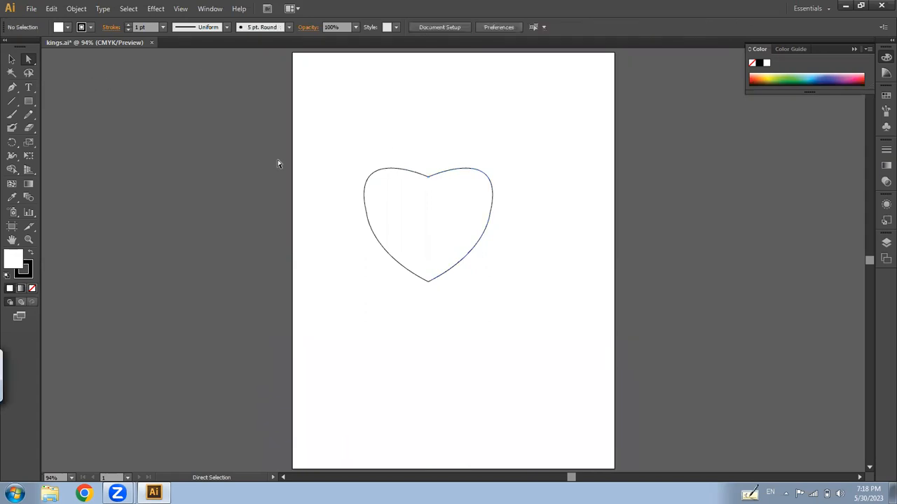
drag(413, 165, 444, 194)
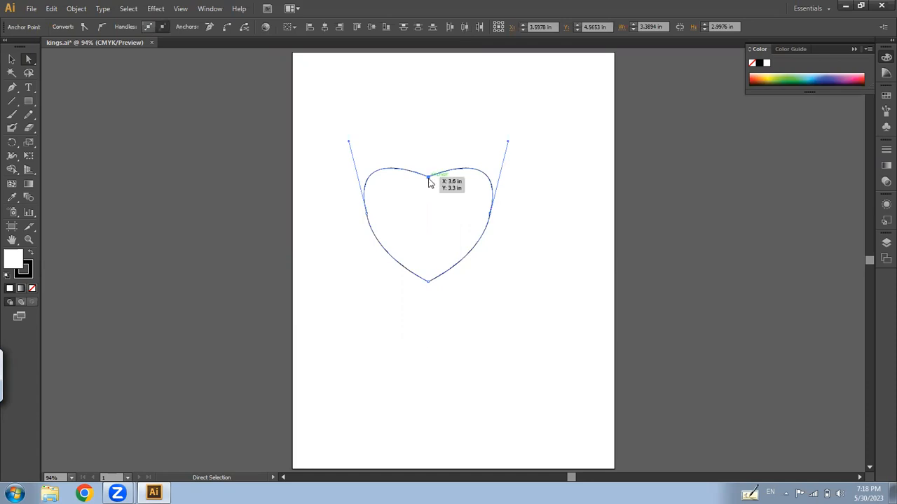
right_click(429, 178)
click(463, 257)
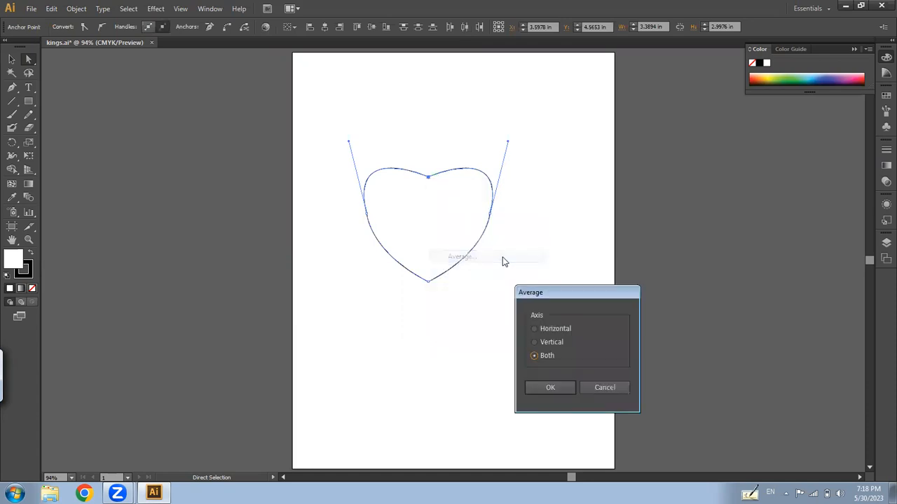
click(556, 390)
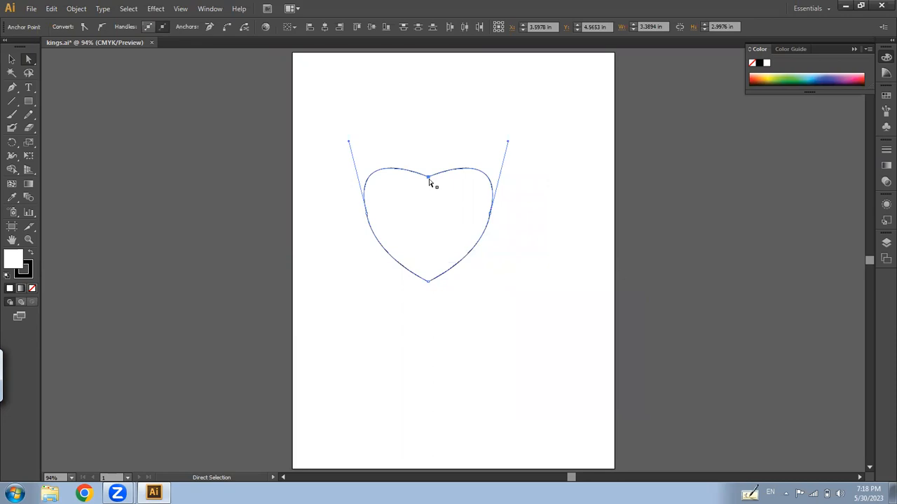
Join the averaged end anchors at the heart's top notch and move the heart slightly down and to the right on the artboard.
right_click(428, 177)
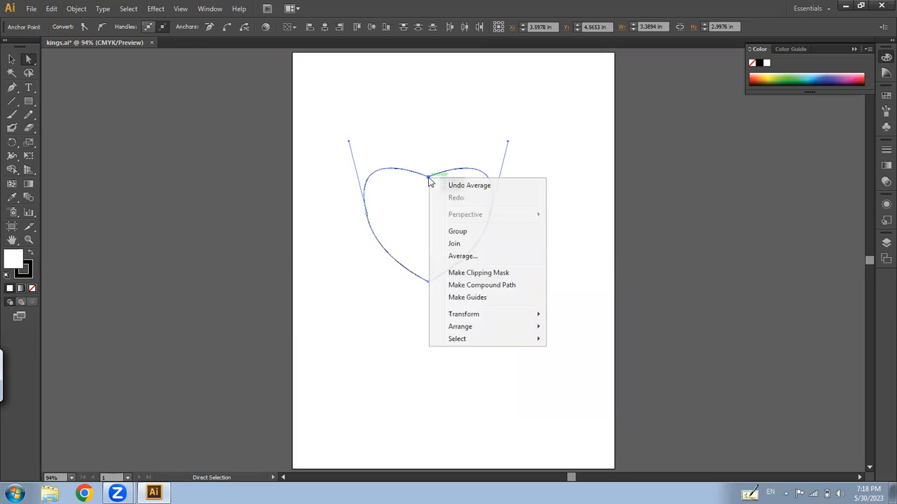
click(516, 246)
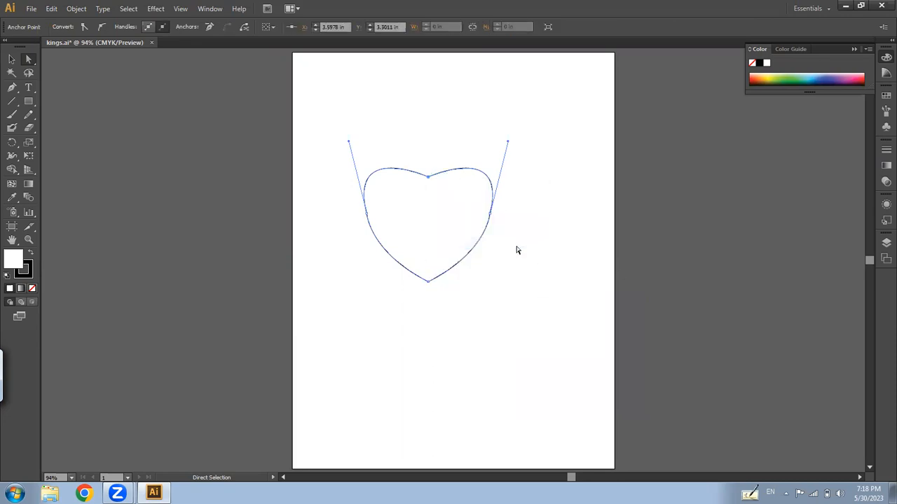
drag(419, 270, 459, 295)
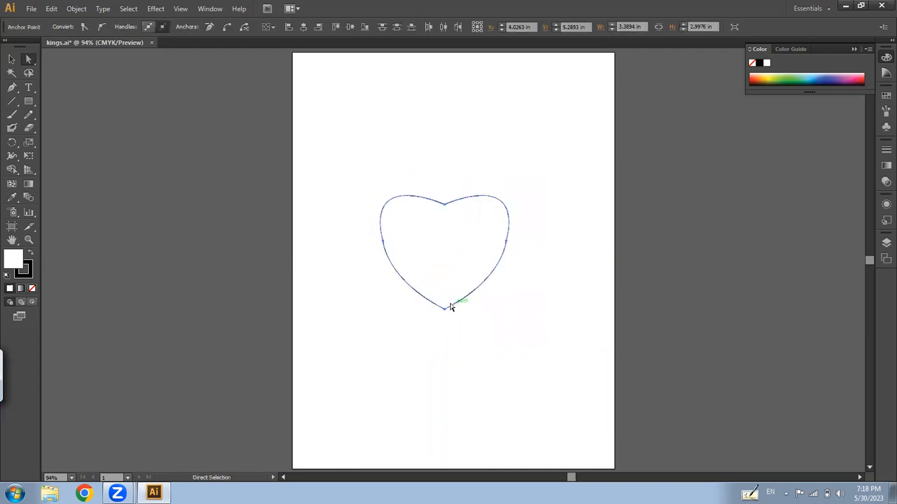
Average the two end anchors at the heart's bottom tip along both axes and join them into one point.
right_click(449, 313)
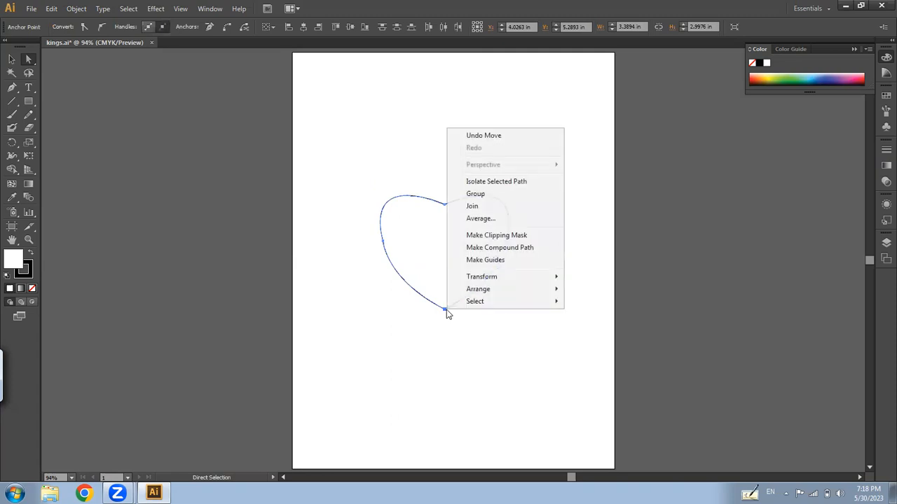
click(530, 219)
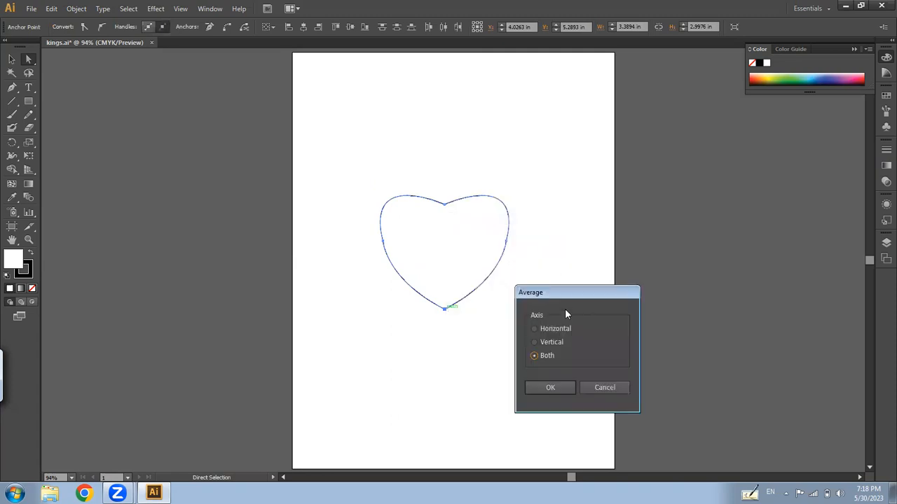
click(549, 389)
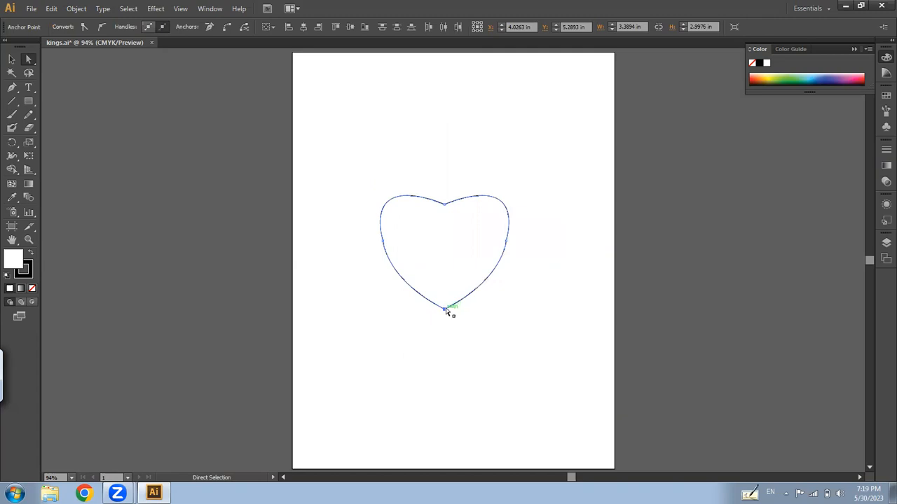
right_click(448, 313)
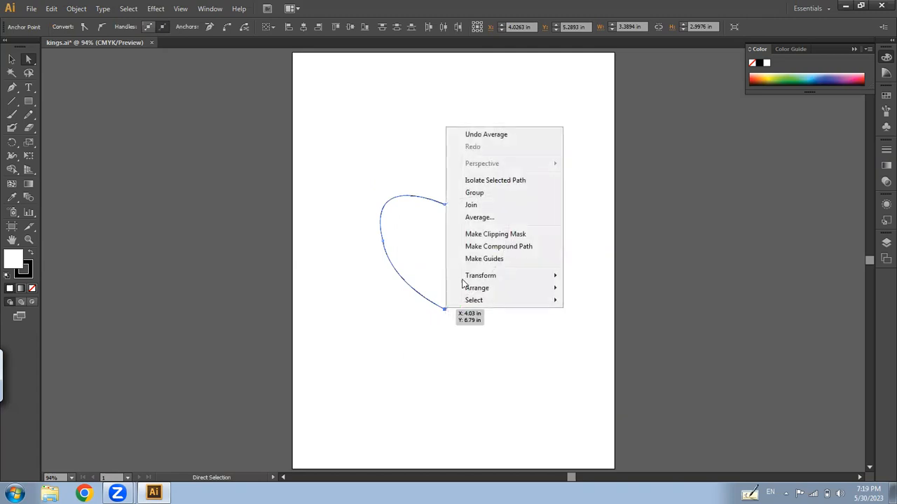
click(512, 212)
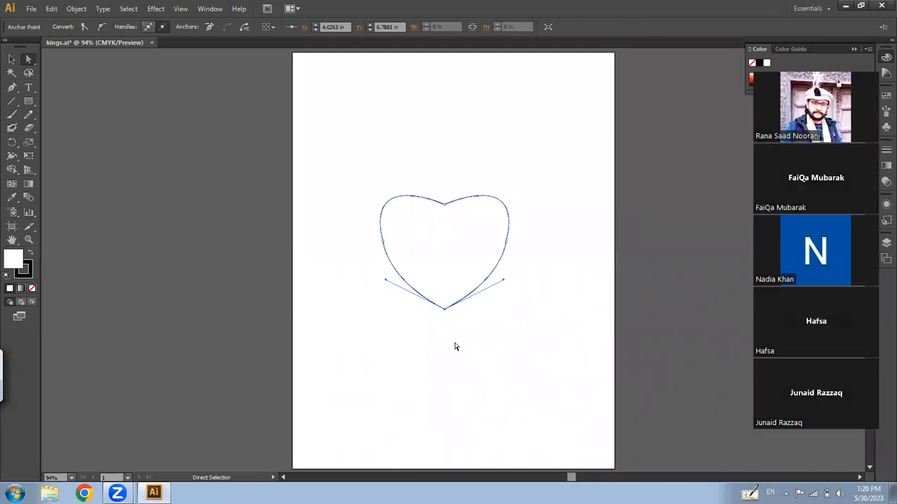
Open the fill colour for editing and pick a saturated red, E21010, for the heart.
double_click(14, 262)
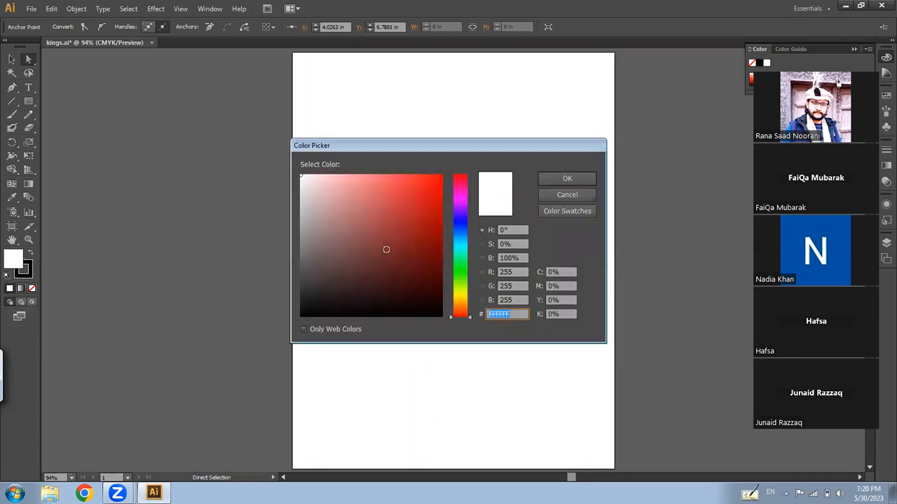
click(418, 192)
click(426, 188)
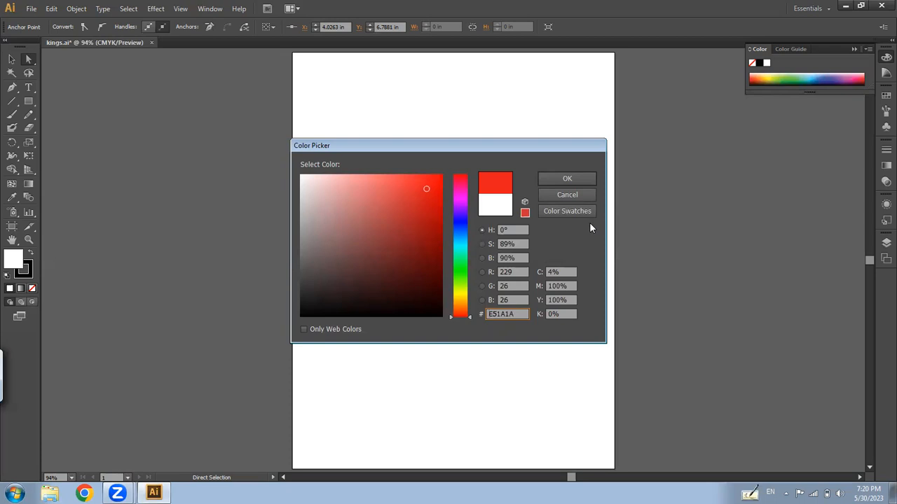
click(365, 473)
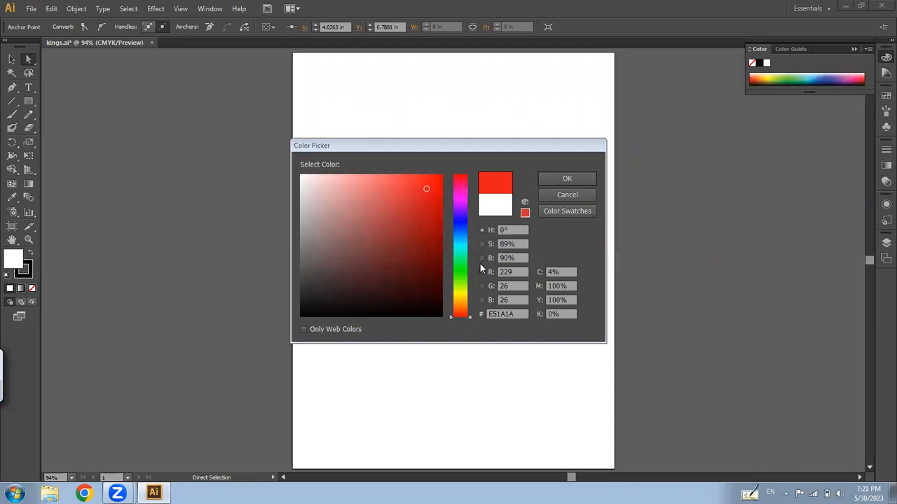
click(432, 191)
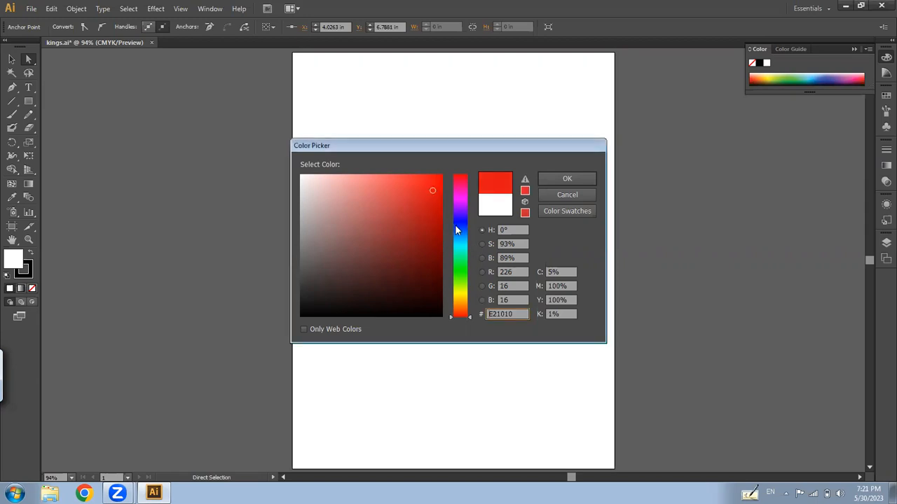
Base the colour spectrum on saturation and sample orange and yellow hues, ending on the red-orange F42611.
click(482, 244)
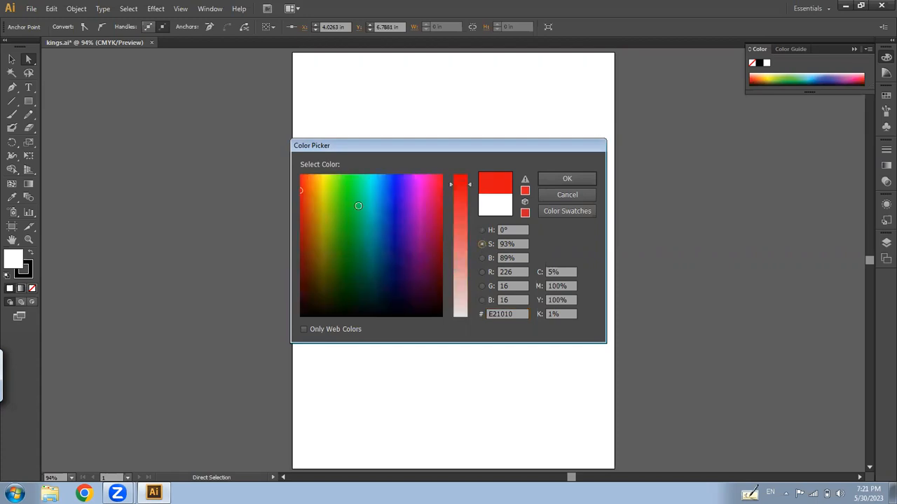
click(310, 185)
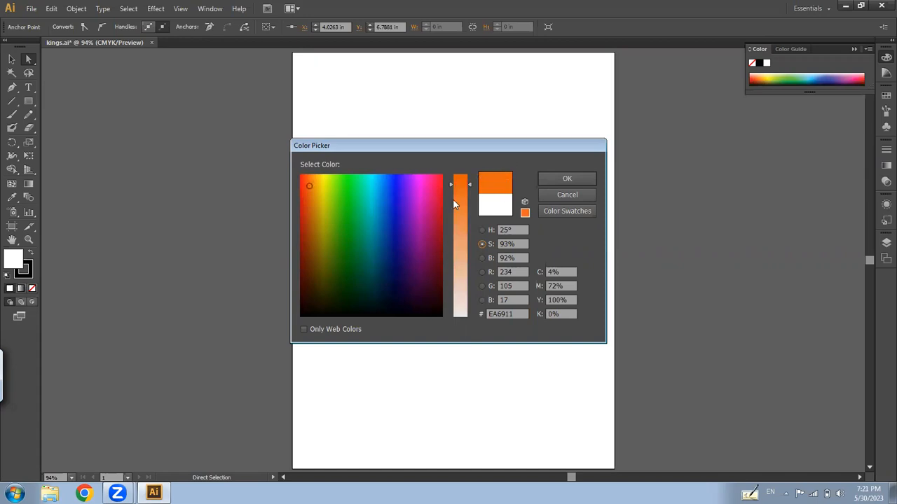
click(321, 184)
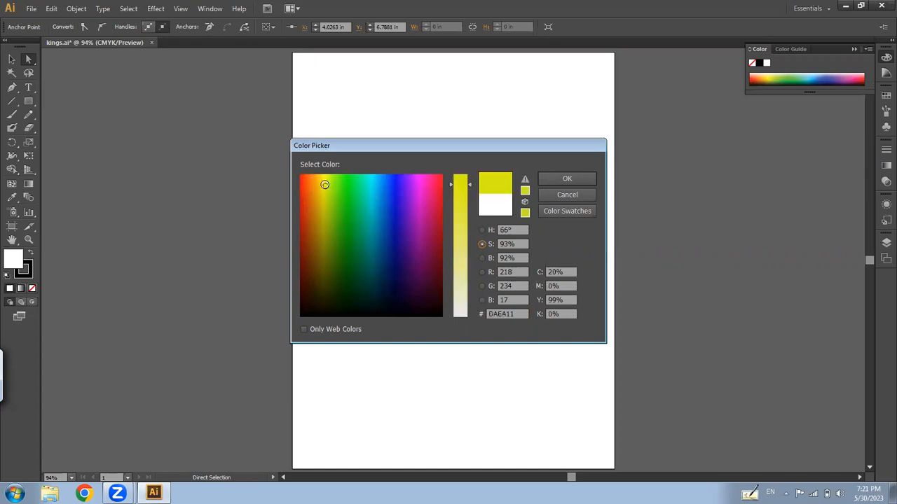
click(307, 178)
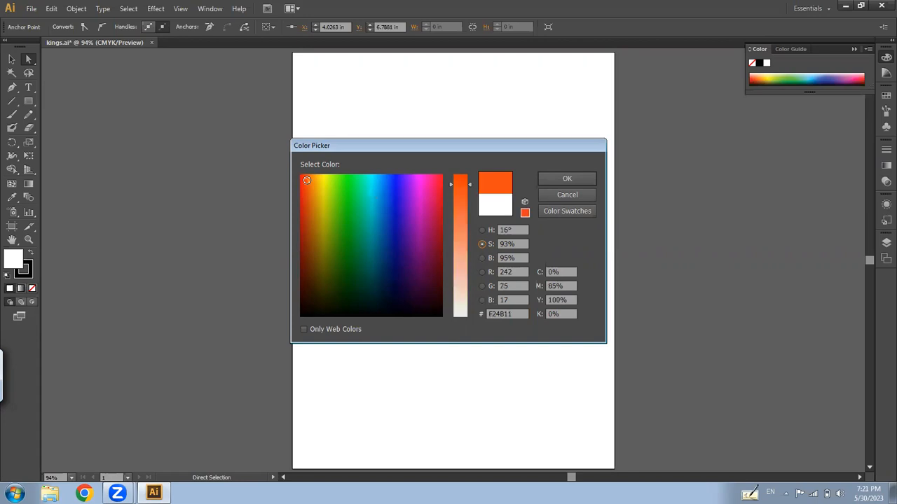
click(302, 180)
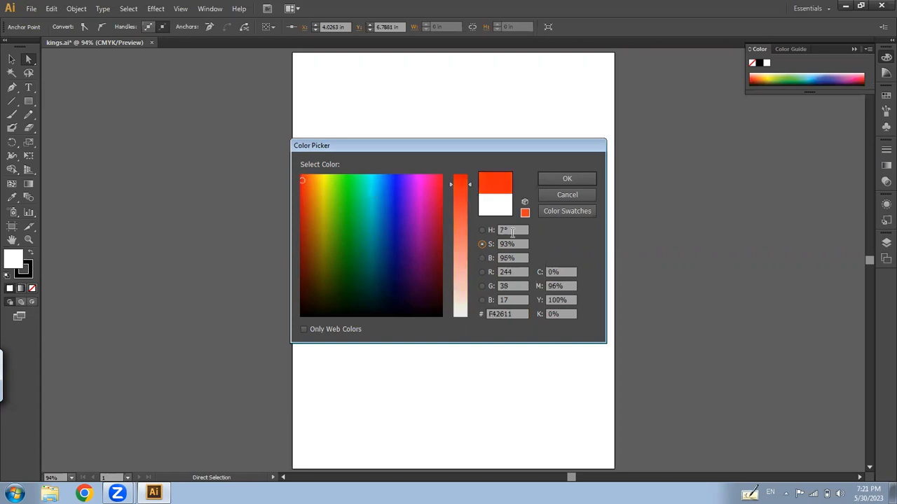
Base the colour spectrum on brightness and sample several shades, ending on the orange-red F43F08.
click(482, 258)
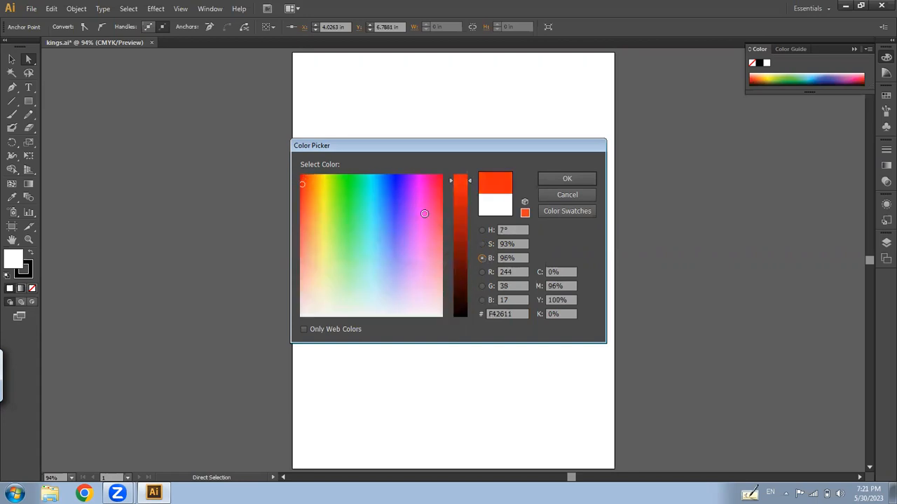
click(314, 258)
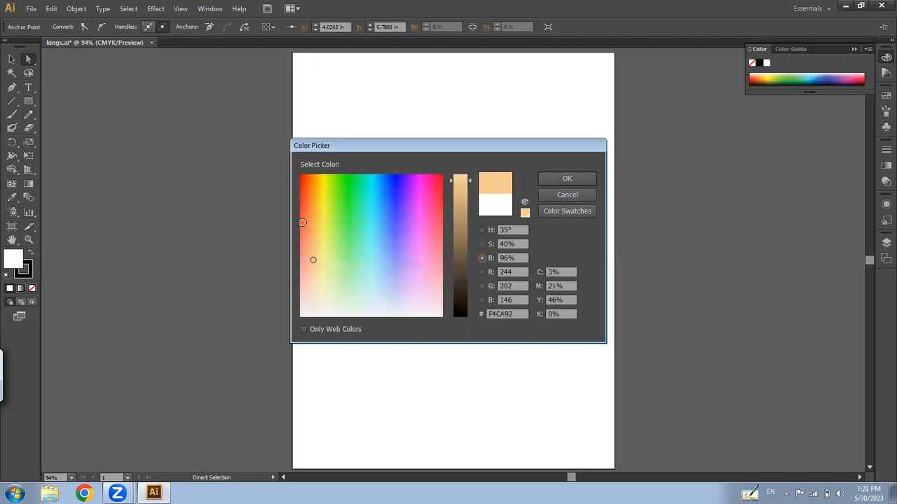
click(302, 220)
click(304, 203)
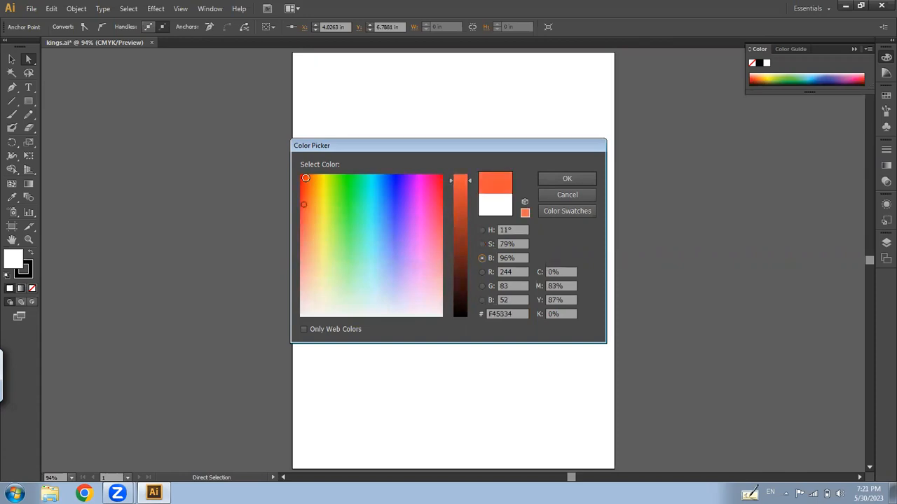
click(307, 177)
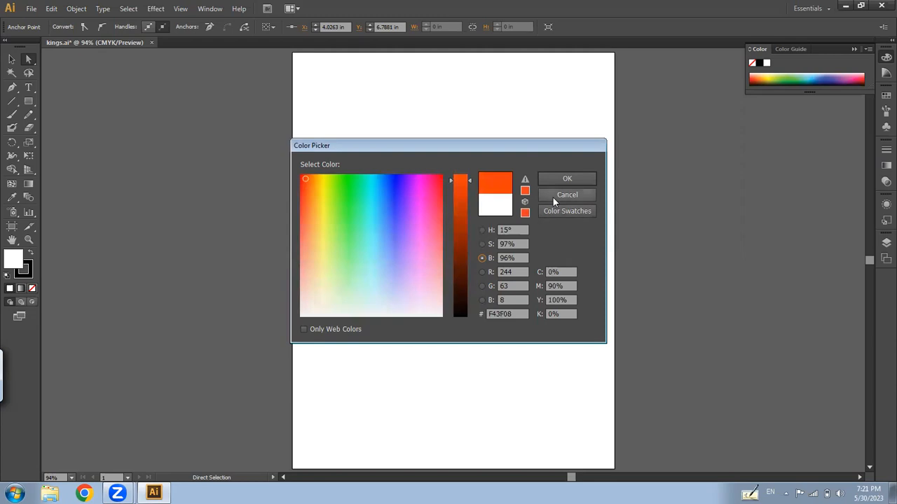
Show the red, green and blue spectrum modes, return to hue and apply F43F08 as the heart's fill.
click(482, 272)
click(481, 286)
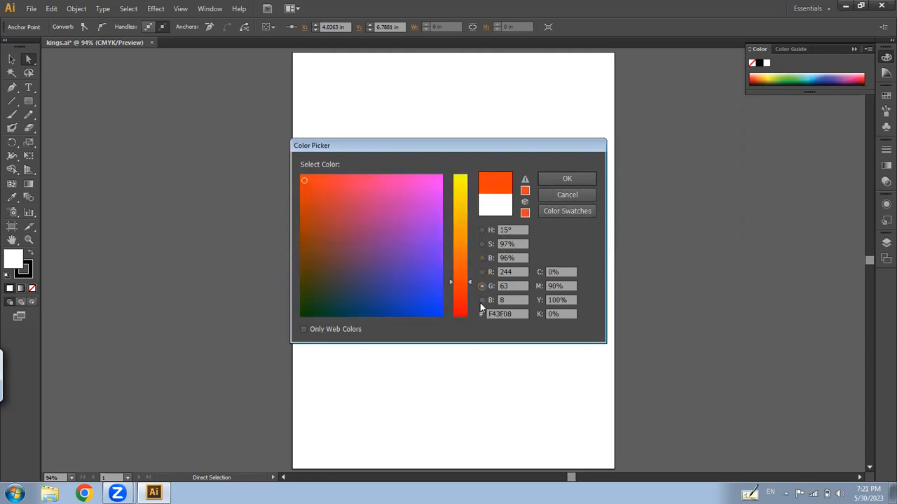
click(482, 300)
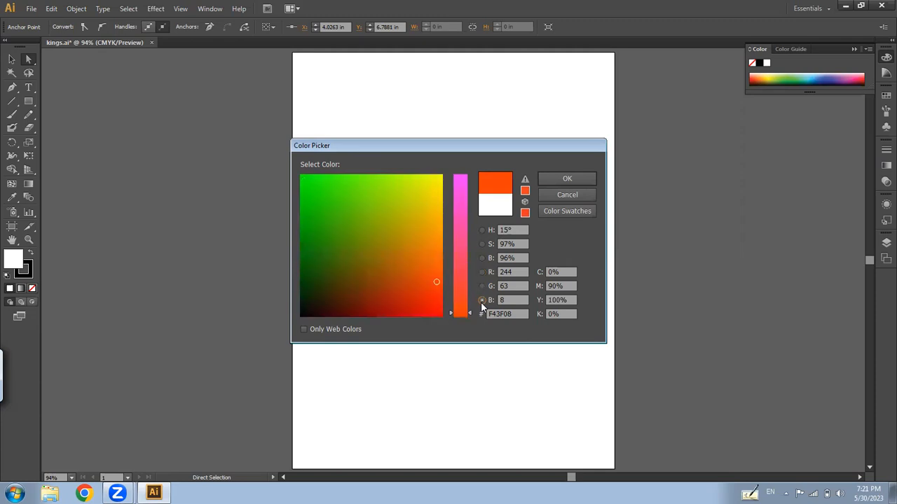
click(482, 230)
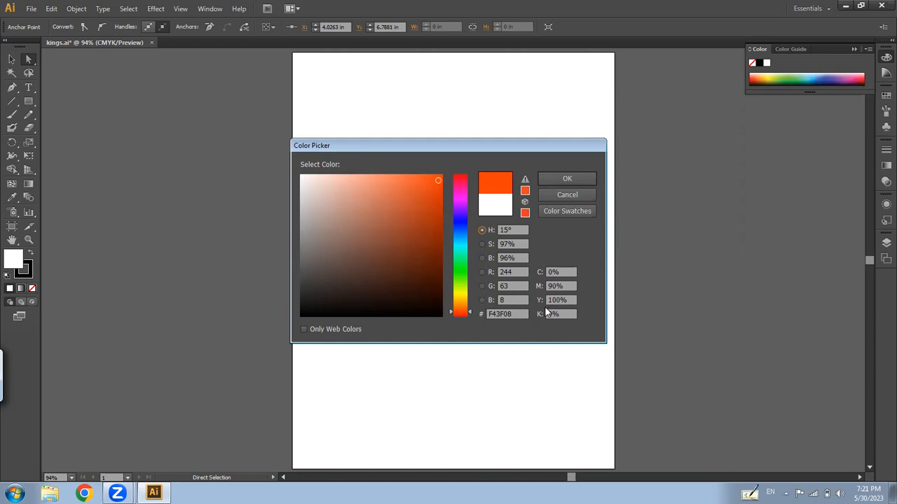
click(570, 181)
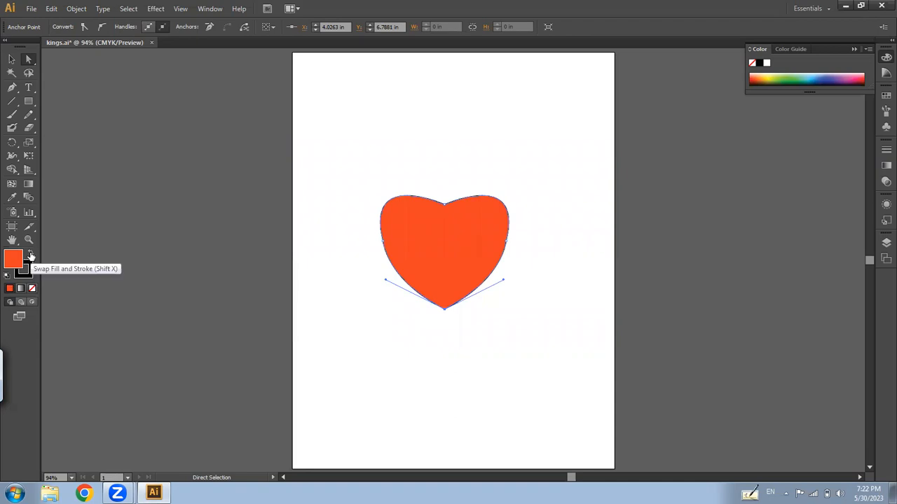
Swap the heart's fill and stroke colours and swap them back.
click(31, 256)
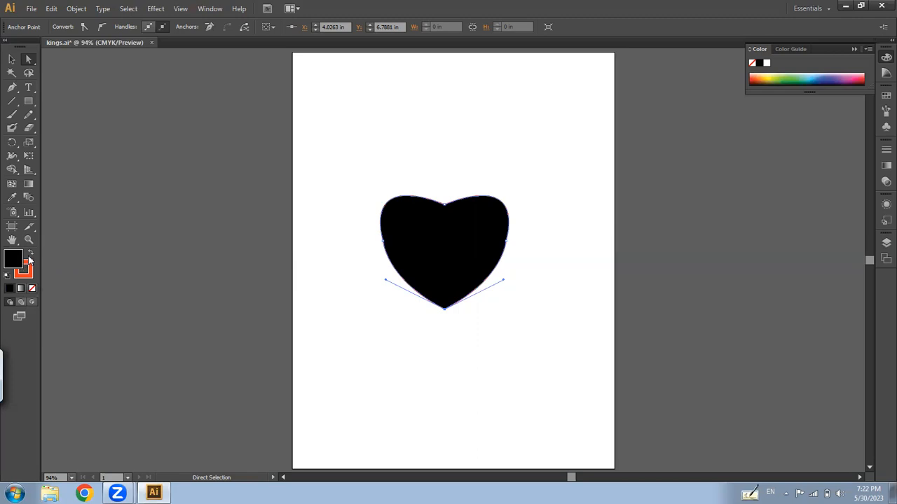
click(30, 255)
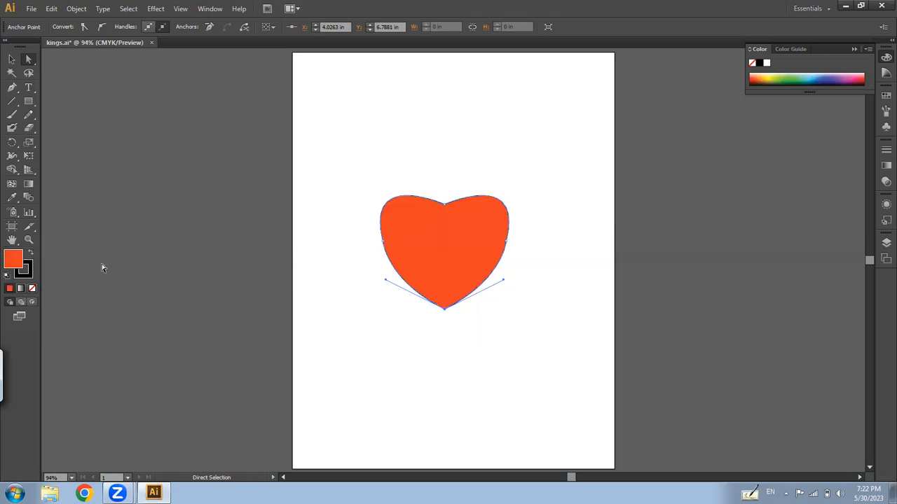
Select the whole heart as an object and set its stroke weight to 6 pt.
click(11, 60)
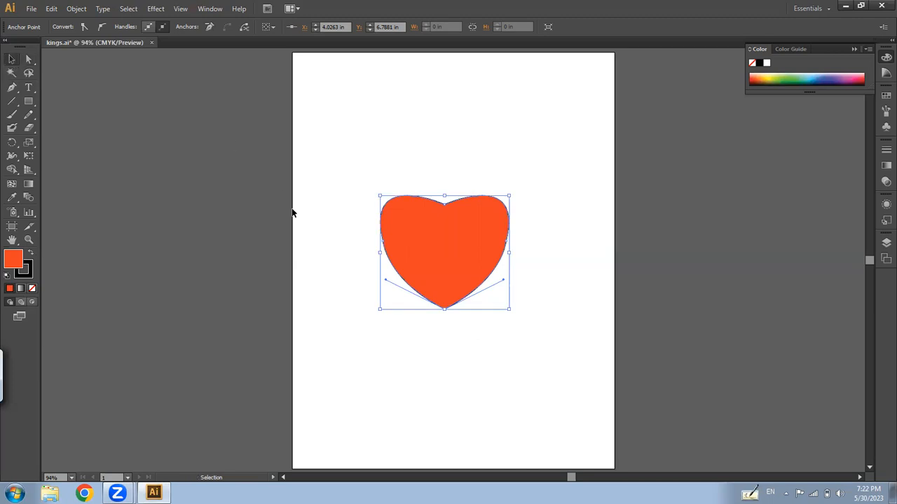
click(565, 269)
click(480, 251)
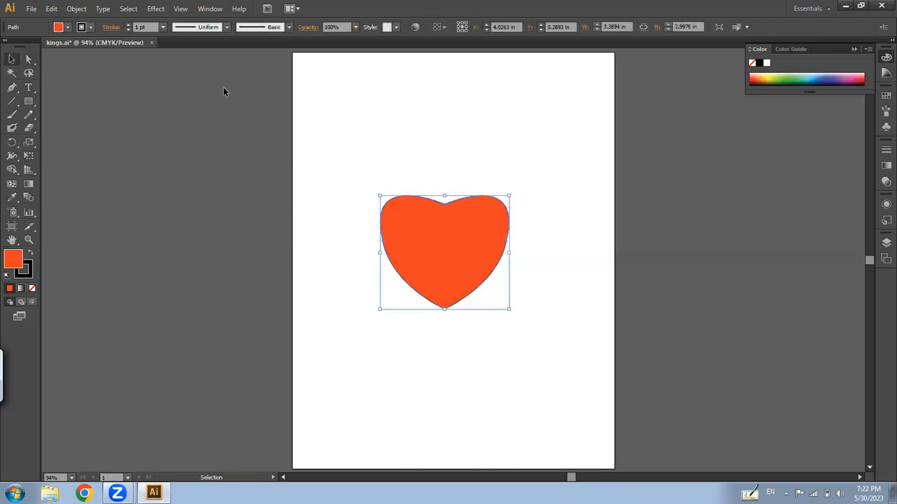
click(127, 24)
click(127, 24)
click(127, 24)
click(128, 24)
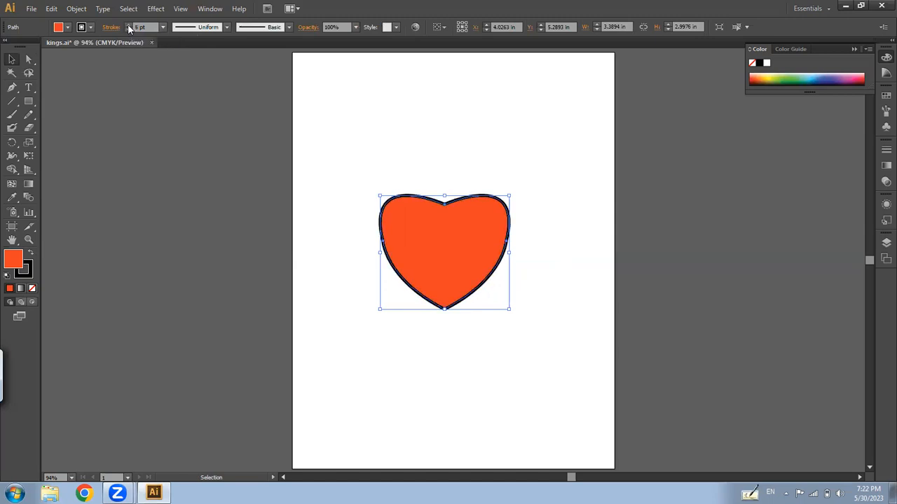
Swap the heart's fill and stroke colours, and reset both to the default white fill and black stroke.
click(31, 255)
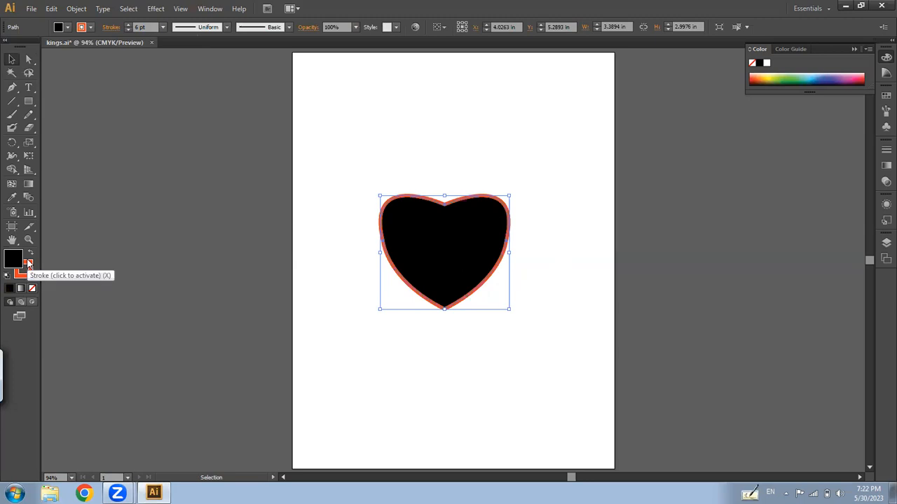
click(29, 264)
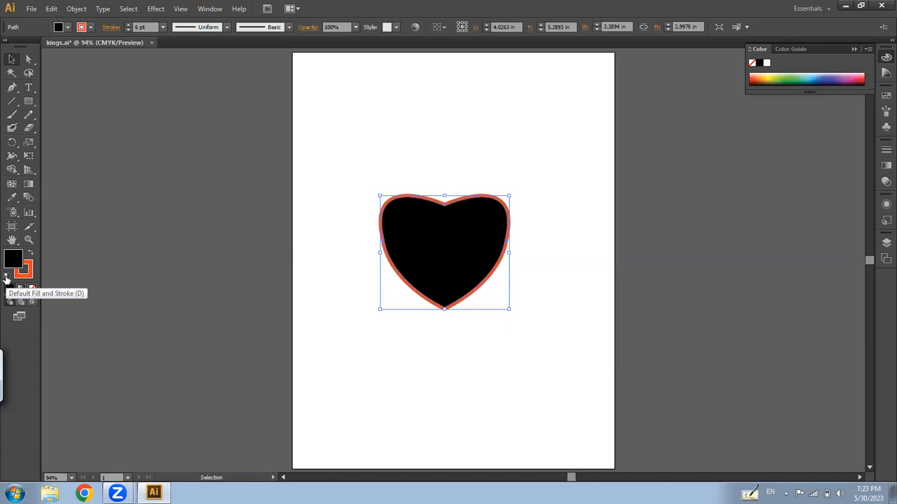
click(6, 278)
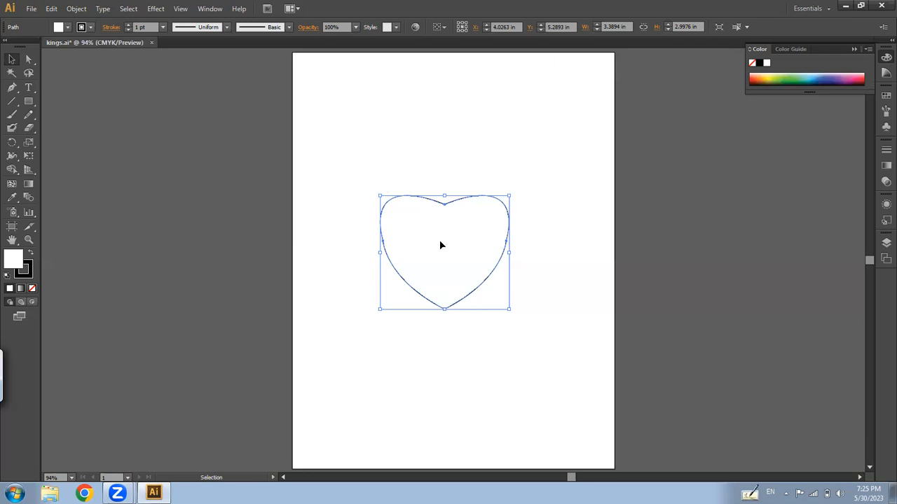
Delete the heart and draw a closed three-point triangle with the Pen tool, about 2.6 in wide and 2.4 in high, in the upper half of the artboard.
key(Delete)
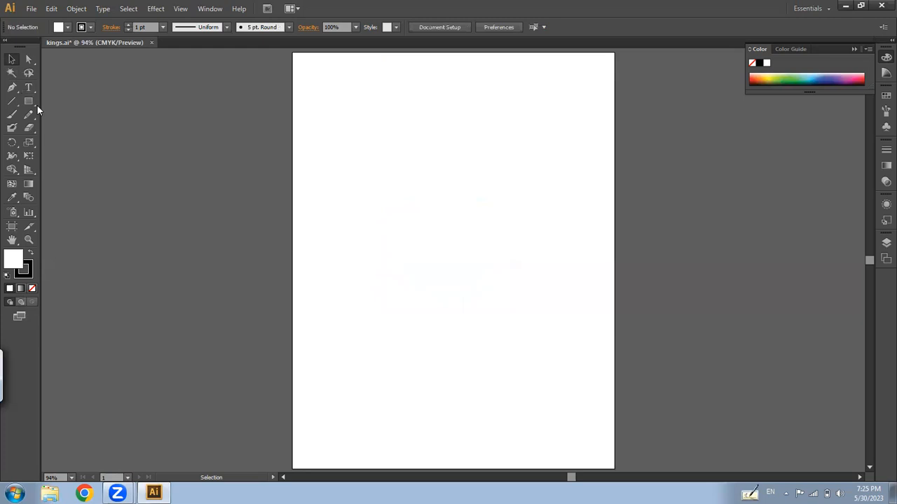
click(12, 87)
click(383, 225)
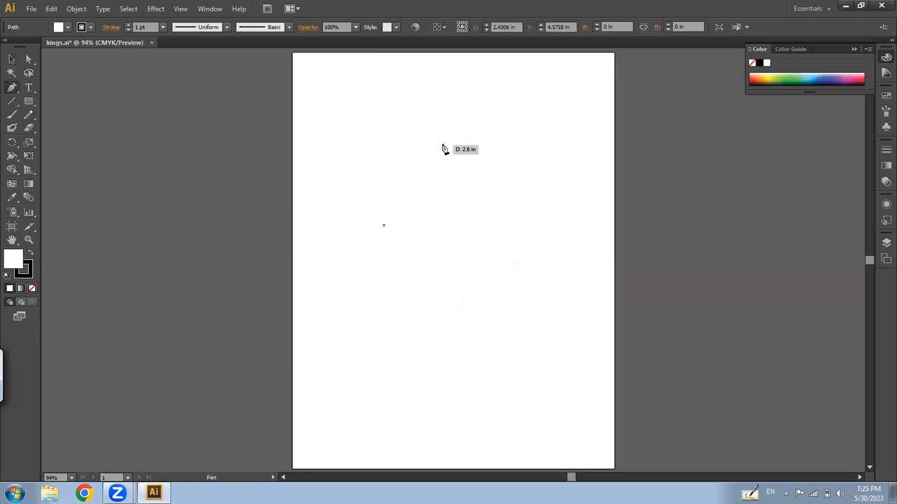
click(451, 137)
click(483, 217)
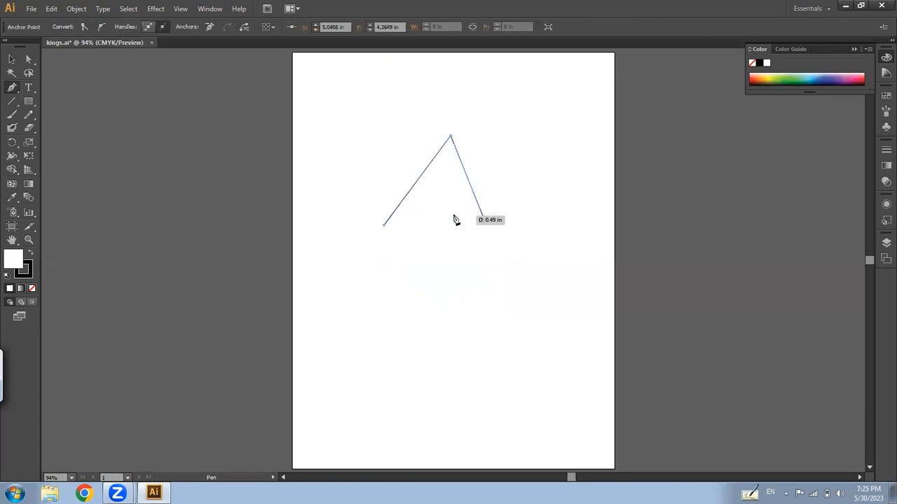
click(383, 225)
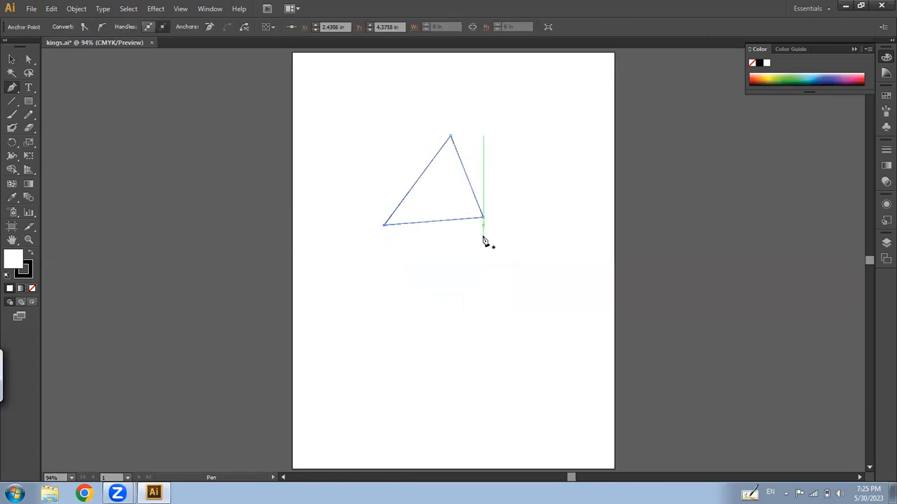
Fill the triangle with a bright yellow-green picked at hue 77°.
double_click(13, 258)
click(457, 286)
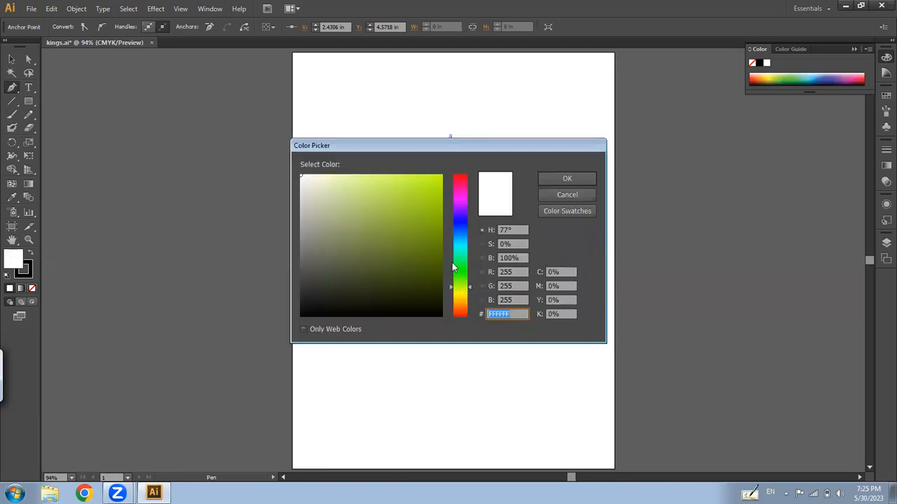
click(435, 199)
click(414, 180)
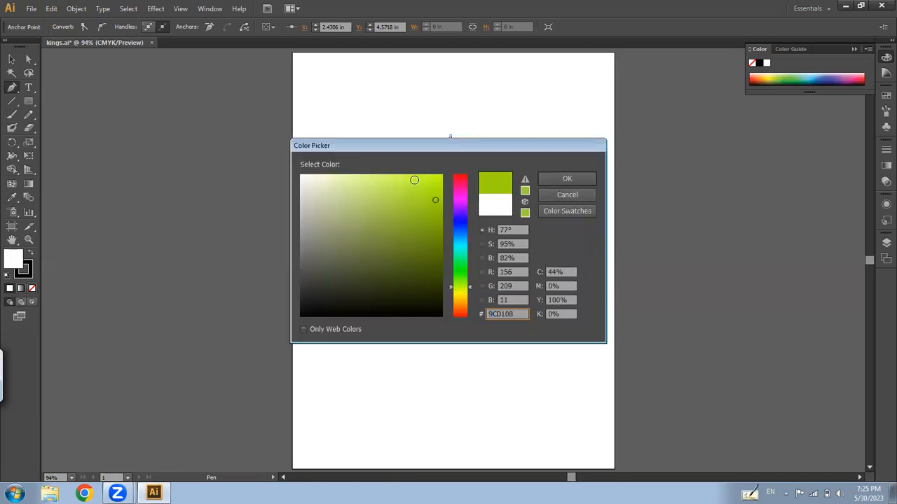
click(574, 178)
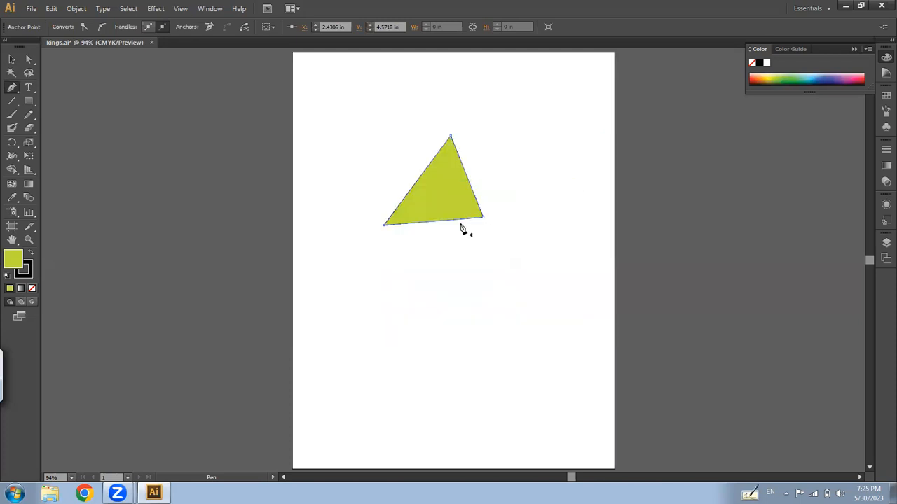
Draw a second closed triangle with the Pen tool, pointing right and overlapping the lower-left part of the first triangle.
click(384, 164)
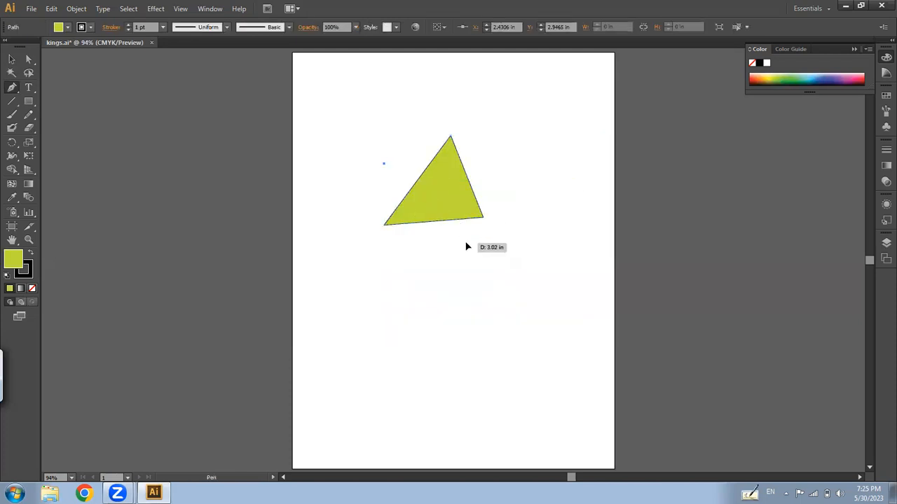
click(466, 243)
click(386, 306)
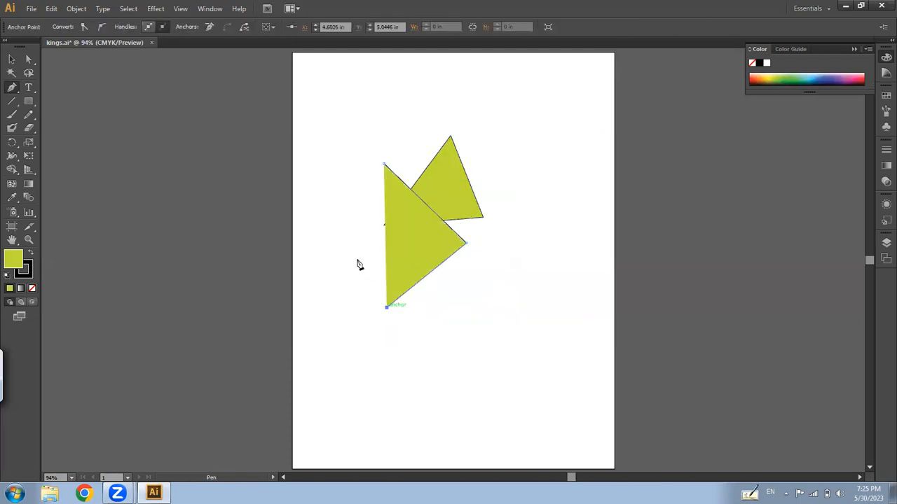
click(384, 165)
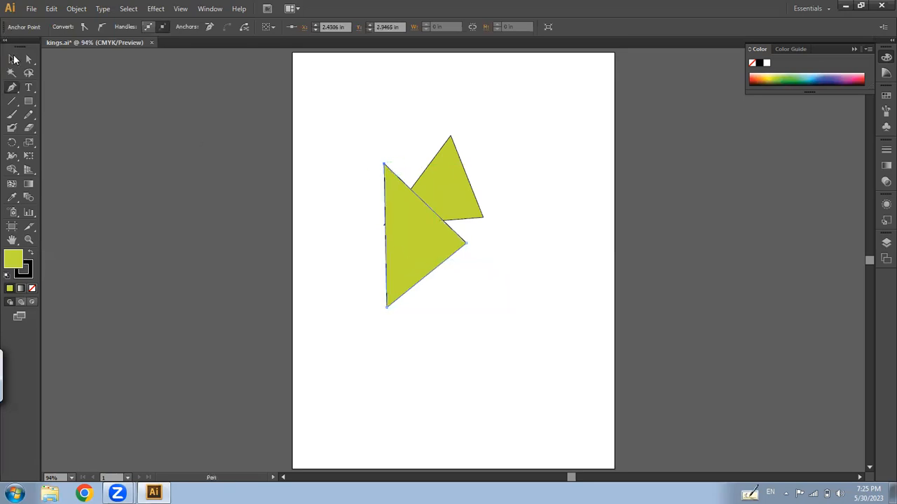
Select the first triangle and bring it to the front of the second one.
click(15, 60)
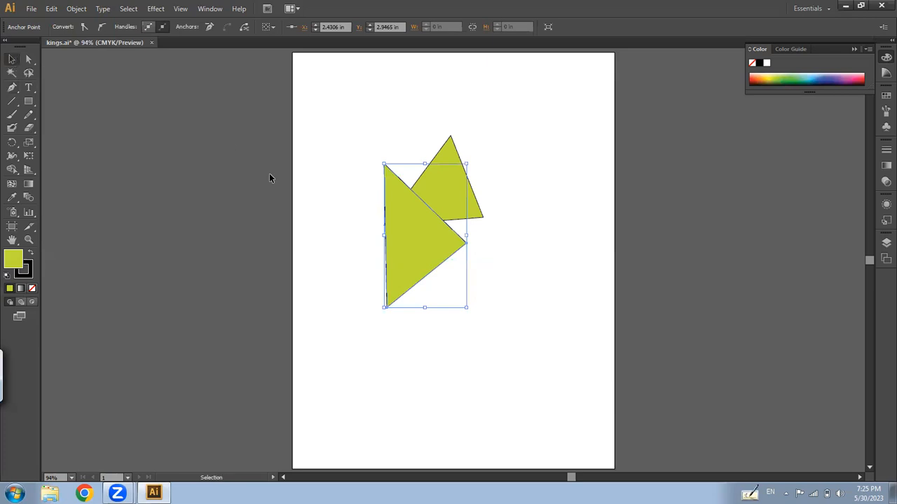
click(474, 204)
right_click(475, 208)
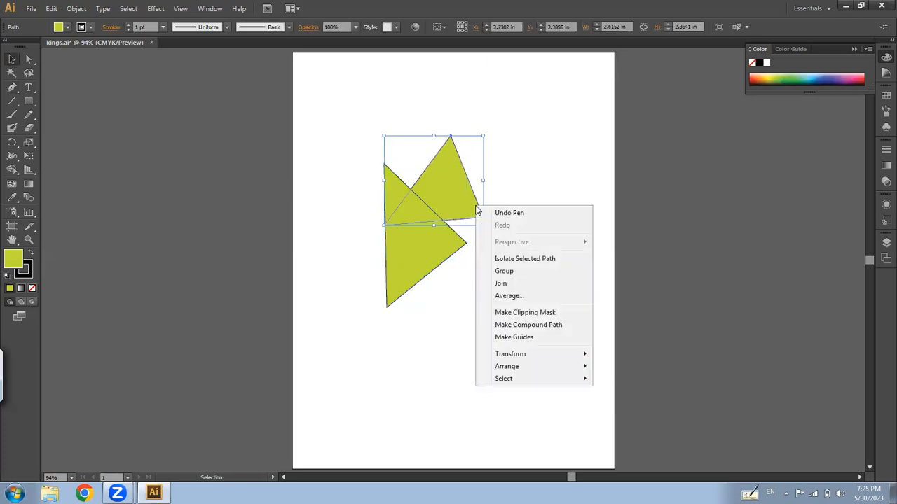
mouse_move(561, 369)
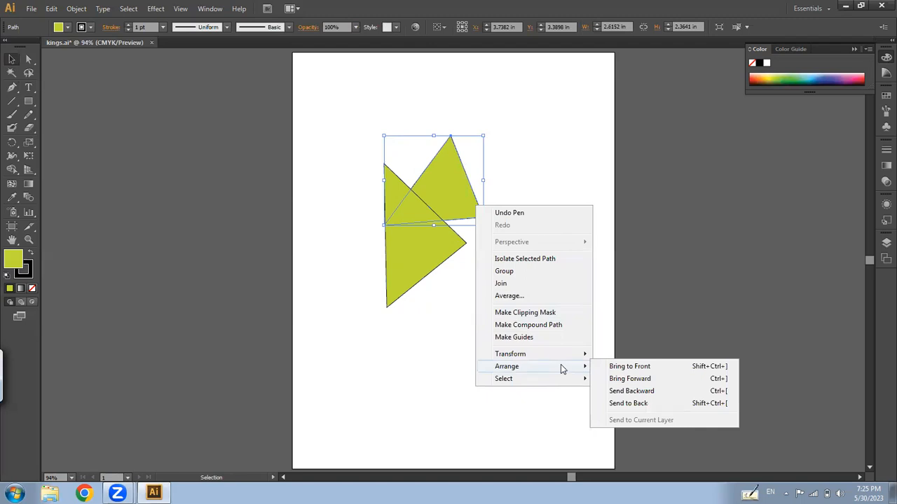
click(637, 368)
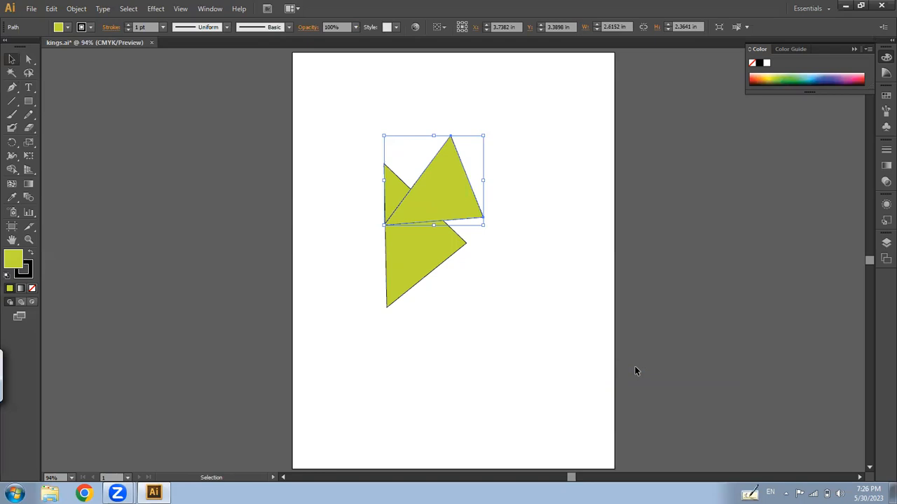
right_click(464, 201)
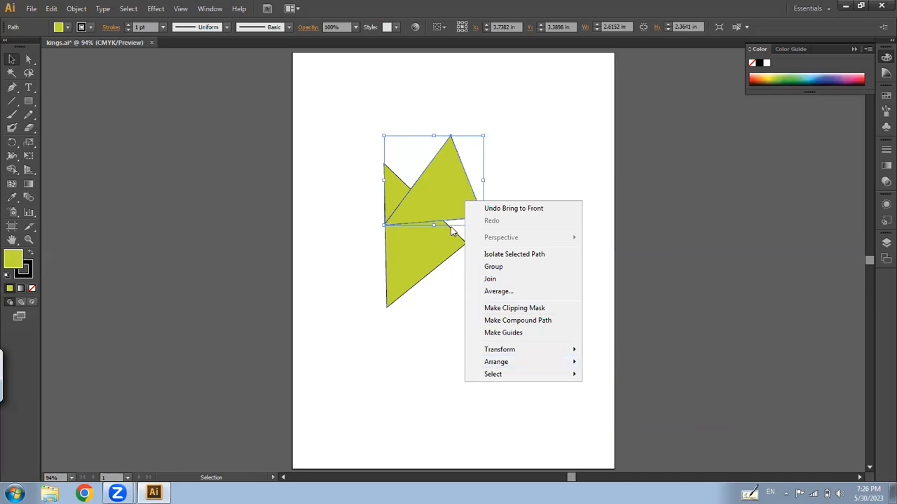
click(426, 250)
click(481, 215)
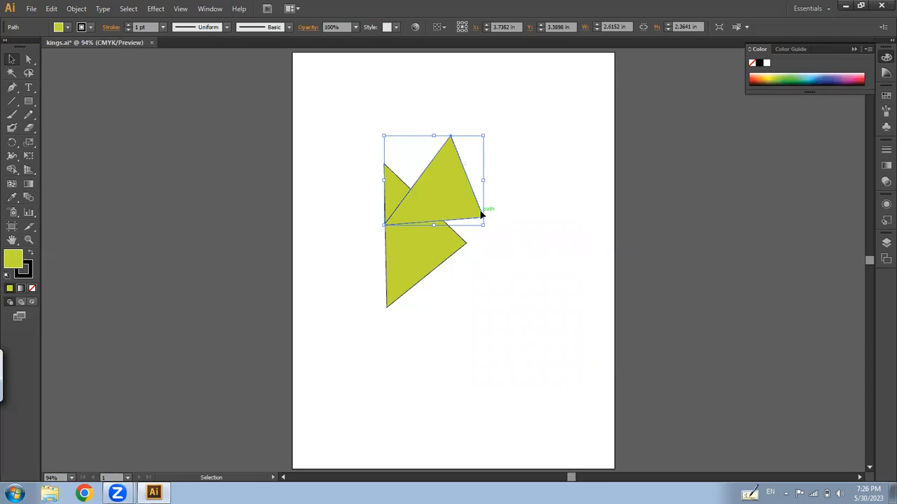